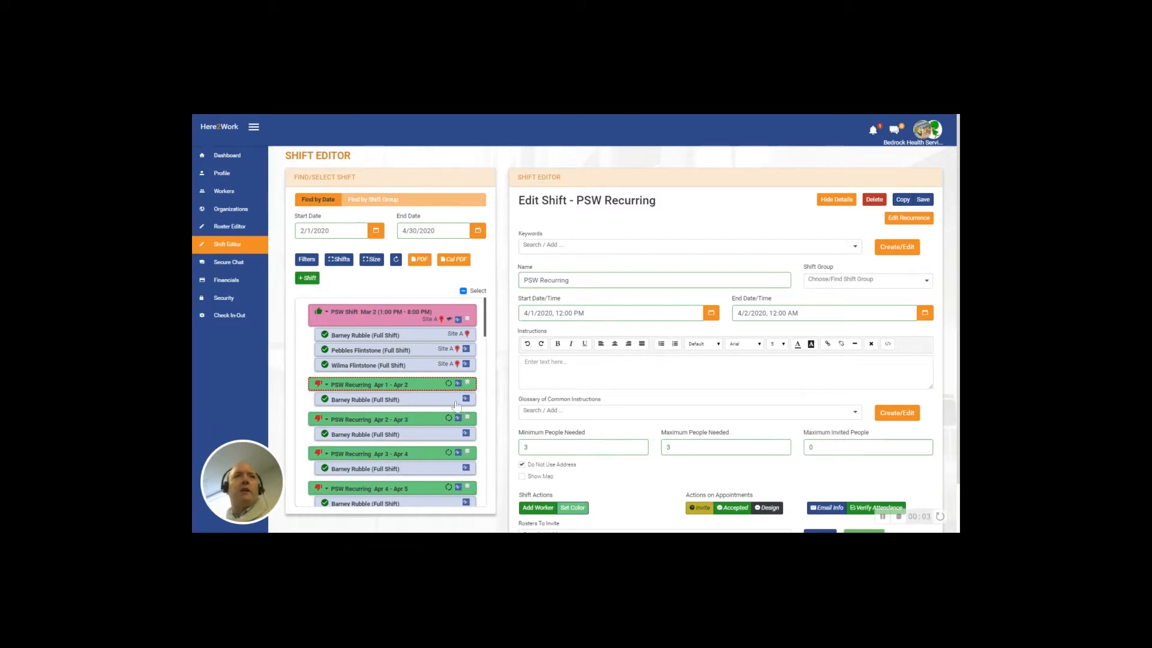
- Set the end date of the shift search range to 2/29/2020
scroll(446, 411, "down", 1)
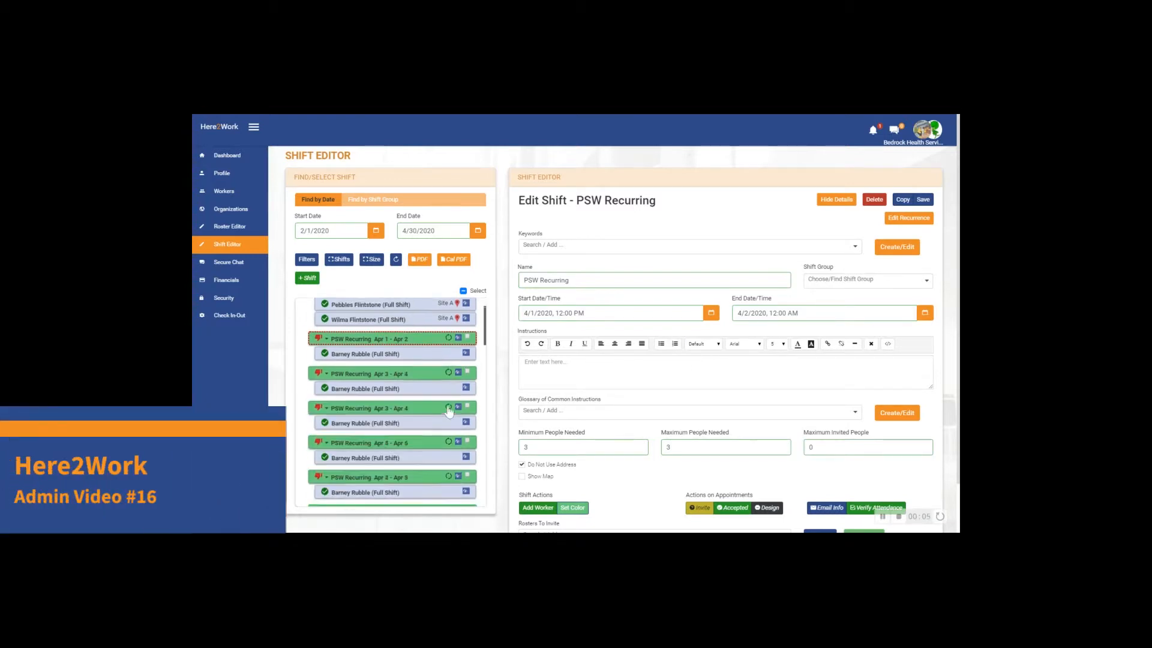
scroll(447, 412, "up", 1)
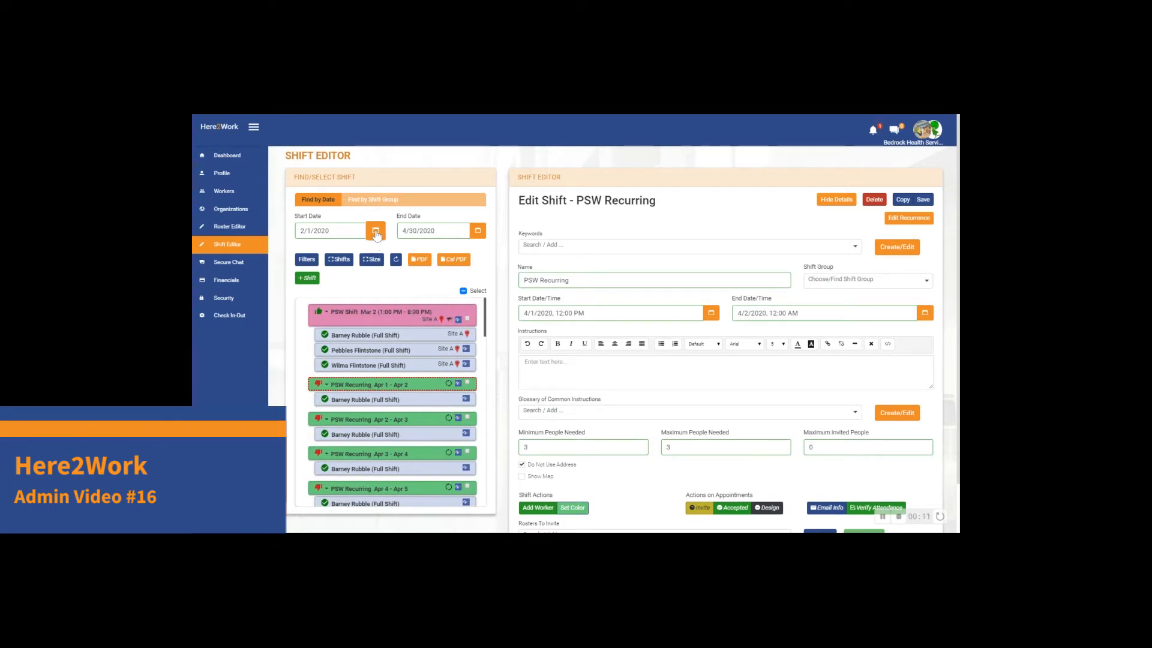
left_click(480, 232)
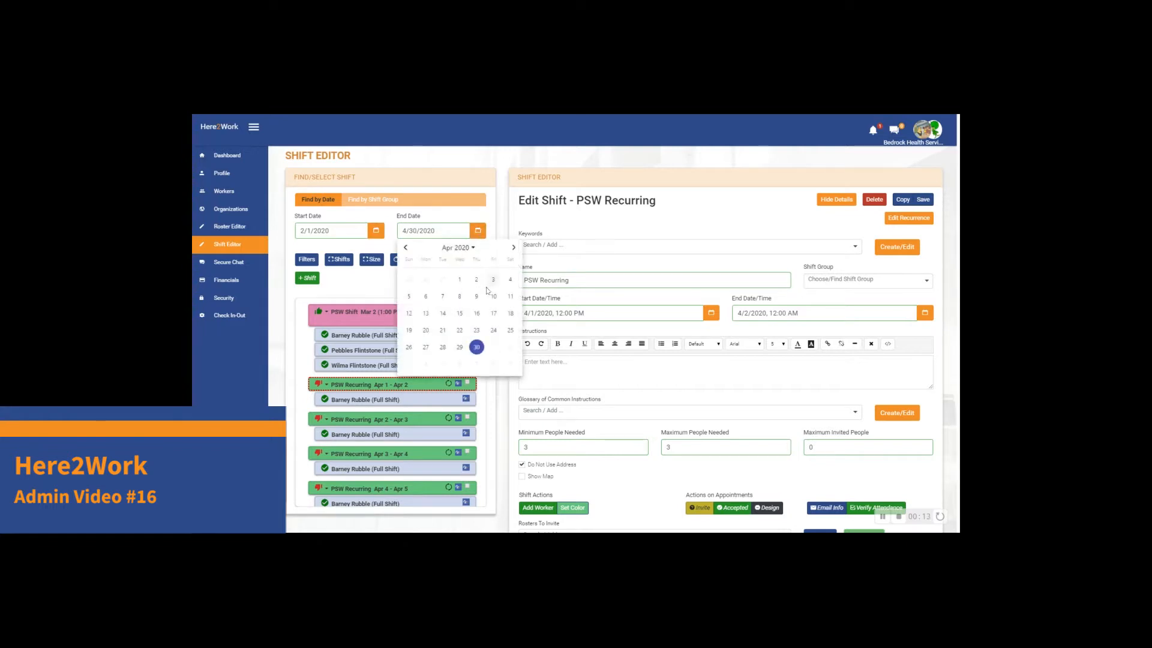
left_click(406, 248)
left_click(406, 248)
left_click(510, 347)
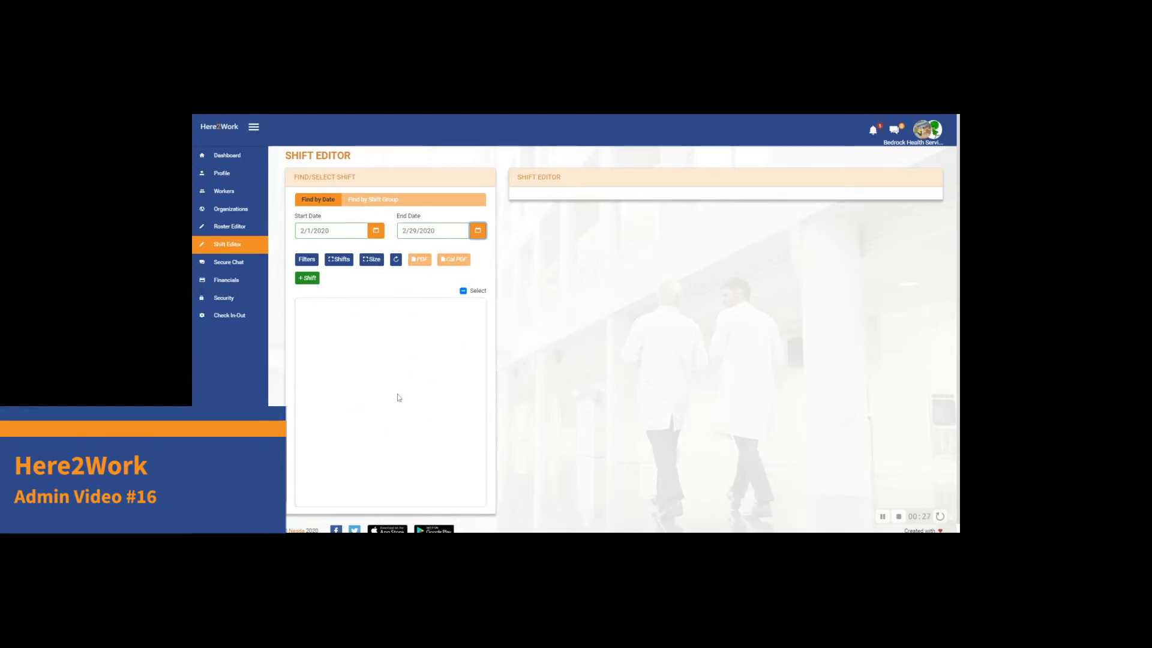
- Add a new shift and name it "PSW shift Feb"
left_click(307, 279)
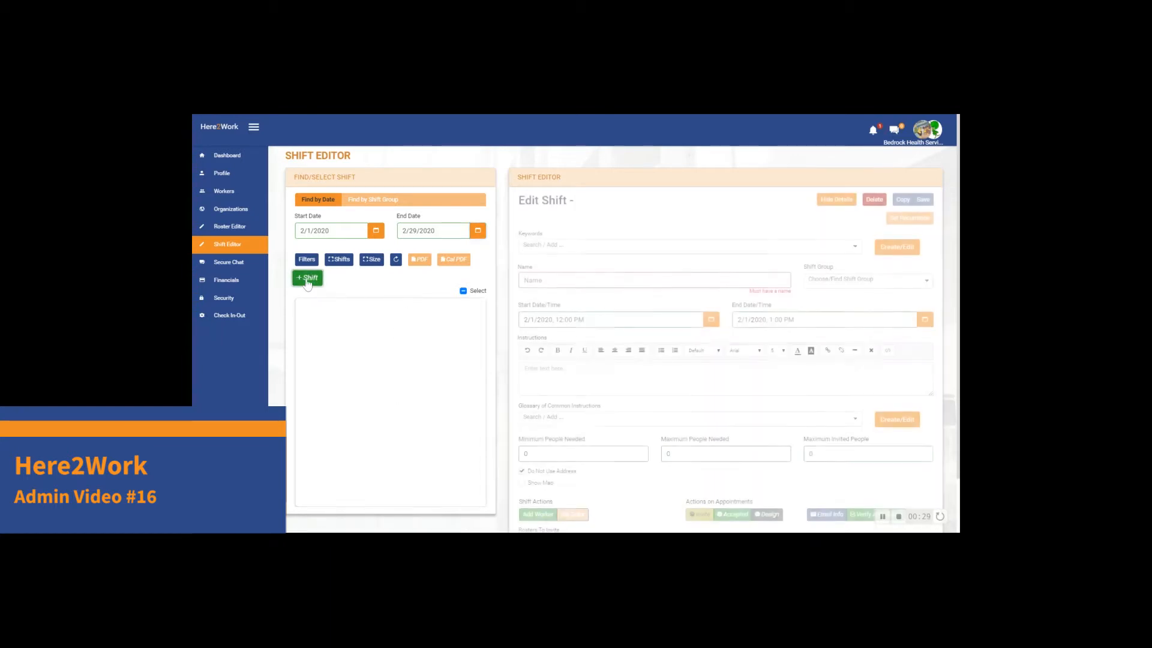
left_click(552, 280)
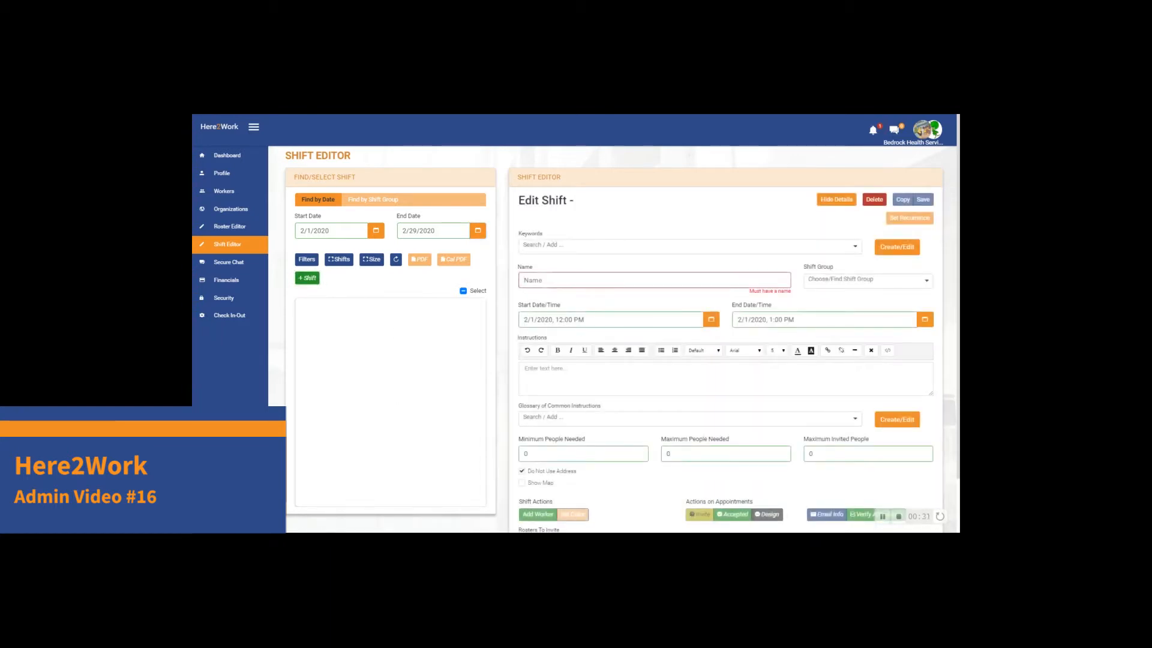
type("PSW")
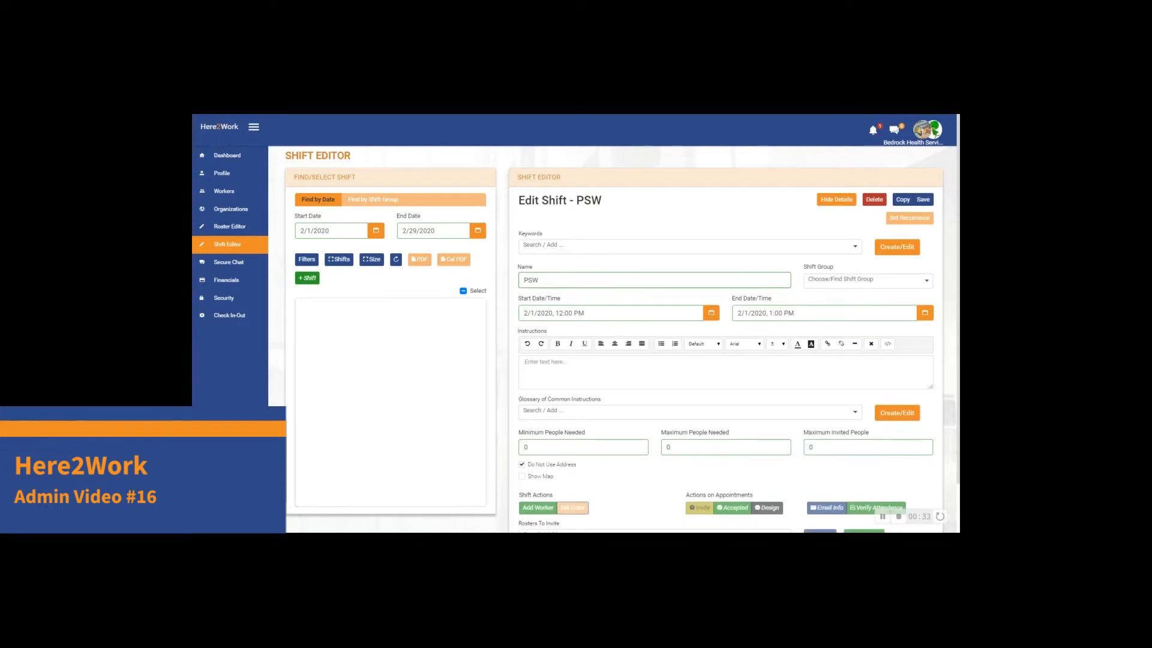
type(" shift FEb")
key("BackSpace")
key("BackSpace")
type("eb")
- Set the shift to start 2/10/2020 at 12:00 PM and end 2/10/2020 at 2:00 PM
left_click(711, 314)
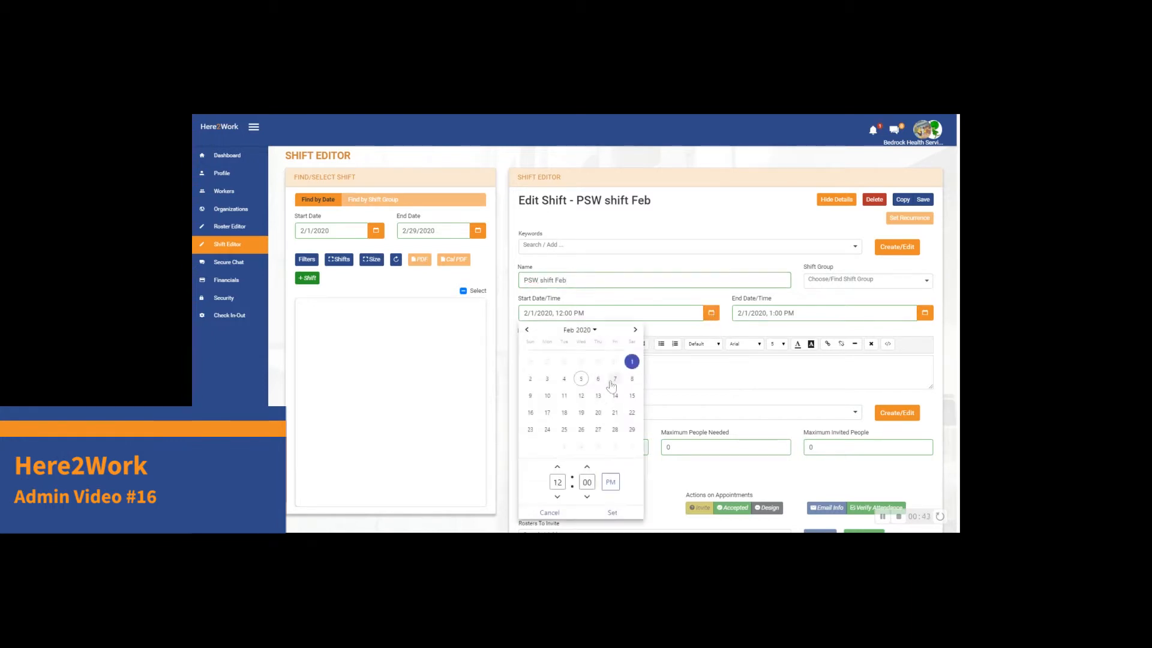
left_click(546, 395)
left_click(609, 512)
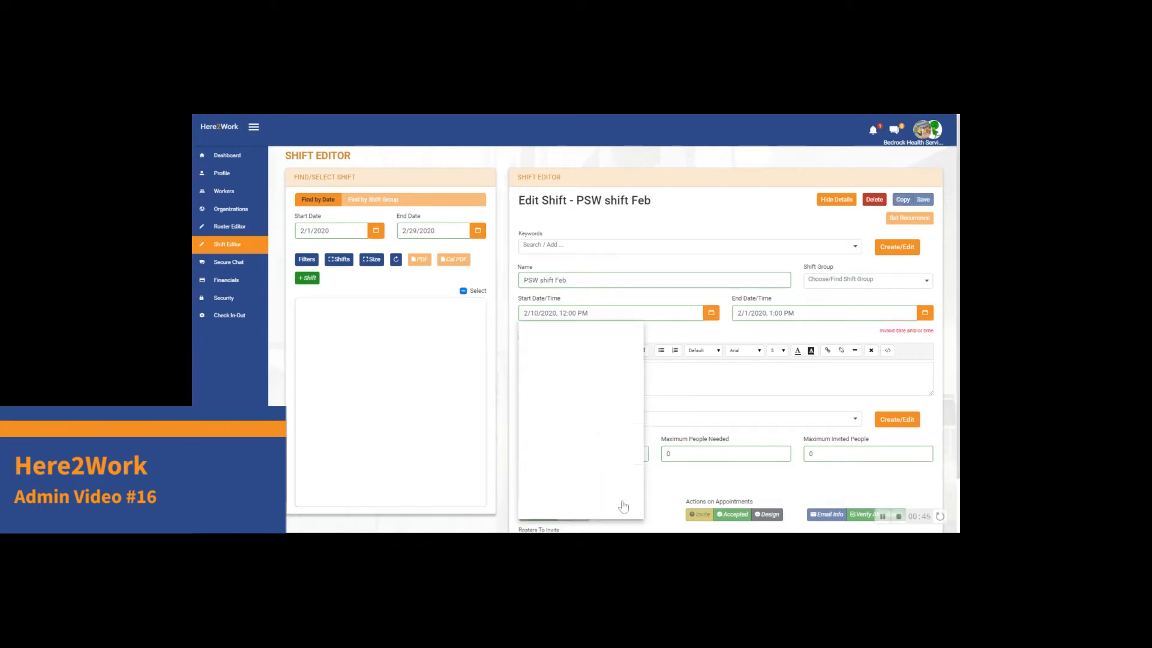
left_click(923, 314)
left_click(771, 466)
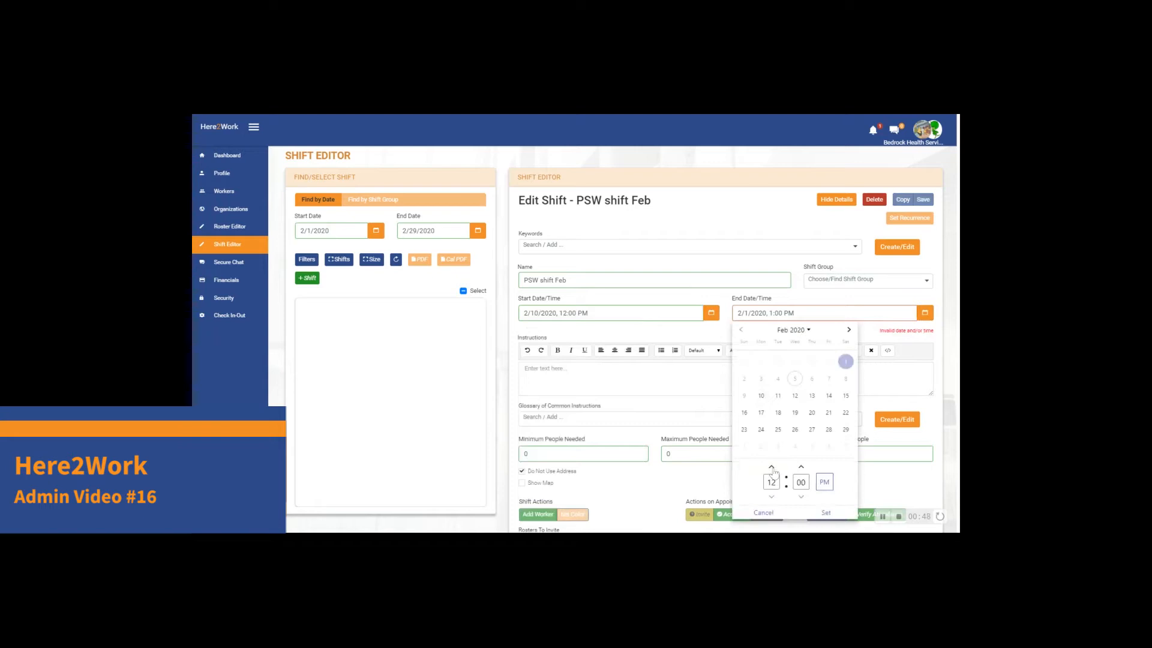
left_click(826, 512)
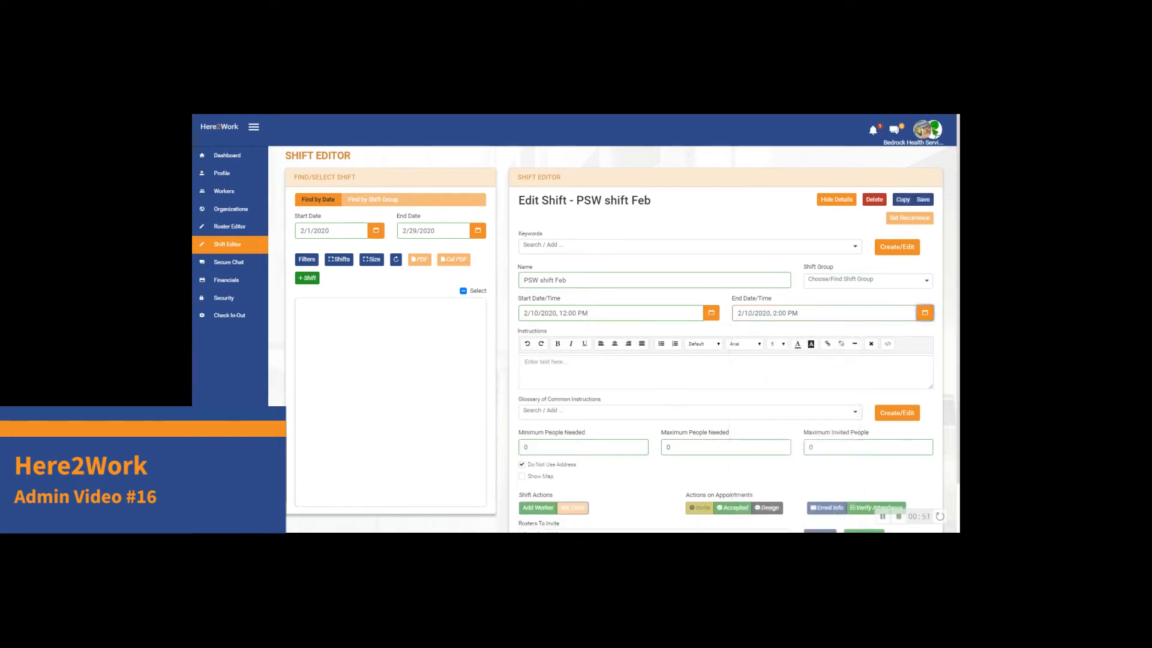
- Set the minimum and maximum people needed to 2 and save the shift
left_click(603, 372)
left_click(664, 447)
type("2")
key("shift+Tab")
type("2")
left_click(922, 200)
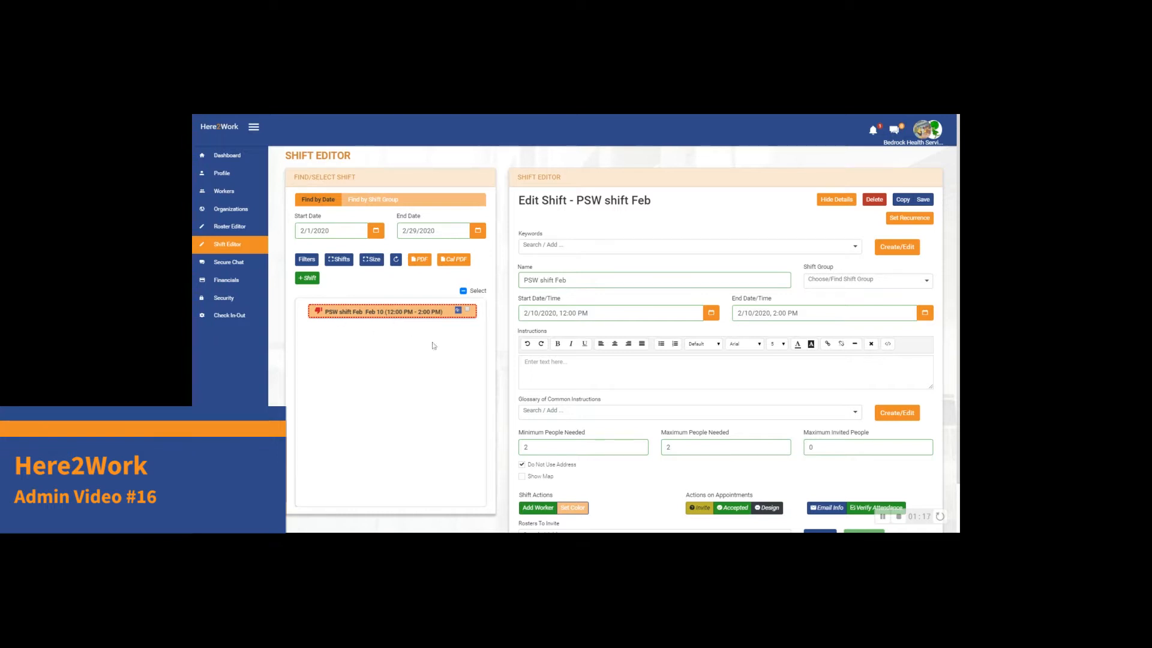
- Create and save a reusable keyword named "Site A" with the description "Every shift as Site A"
left_click(542, 247)
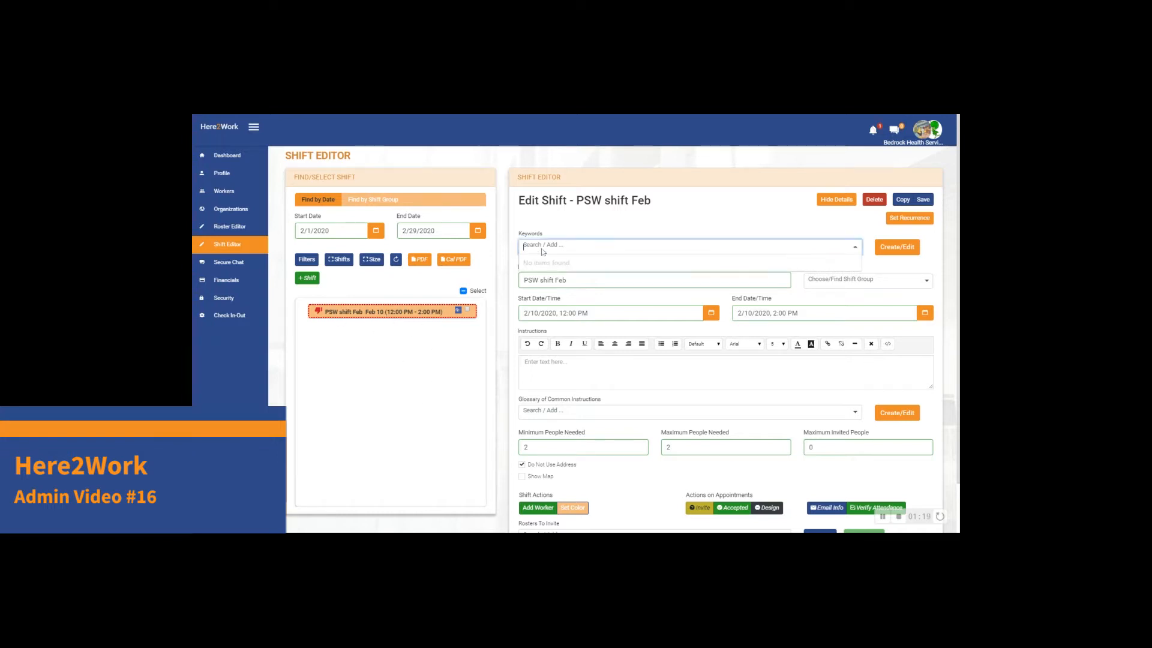
left_click(568, 234)
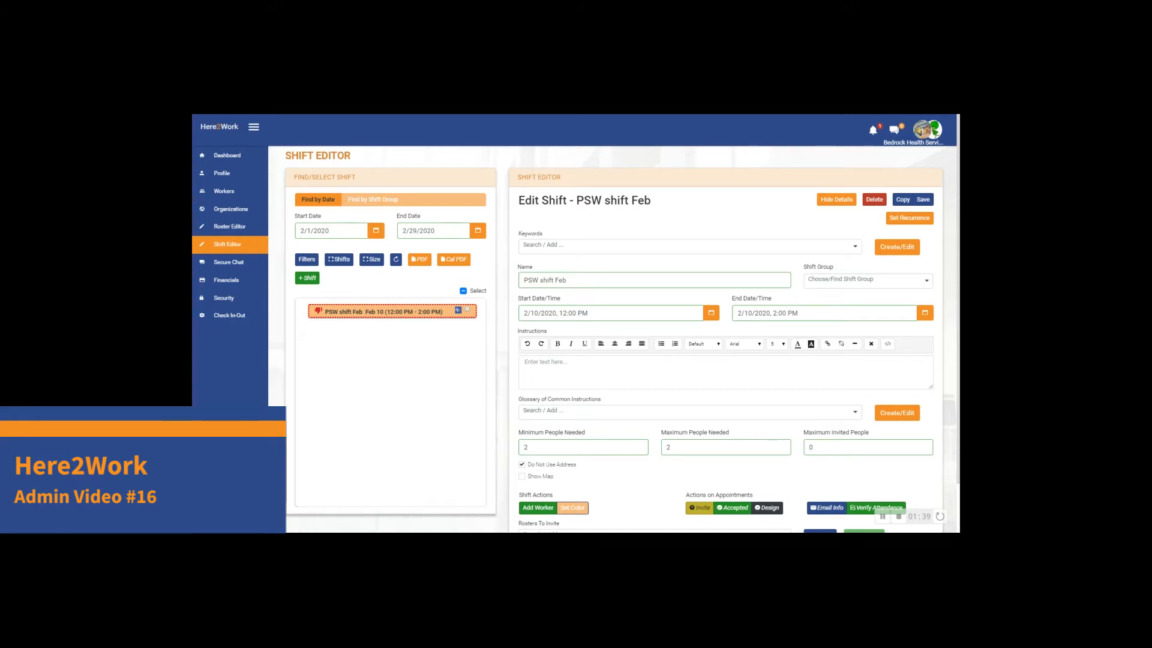
left_click(897, 246)
left_click(441, 228)
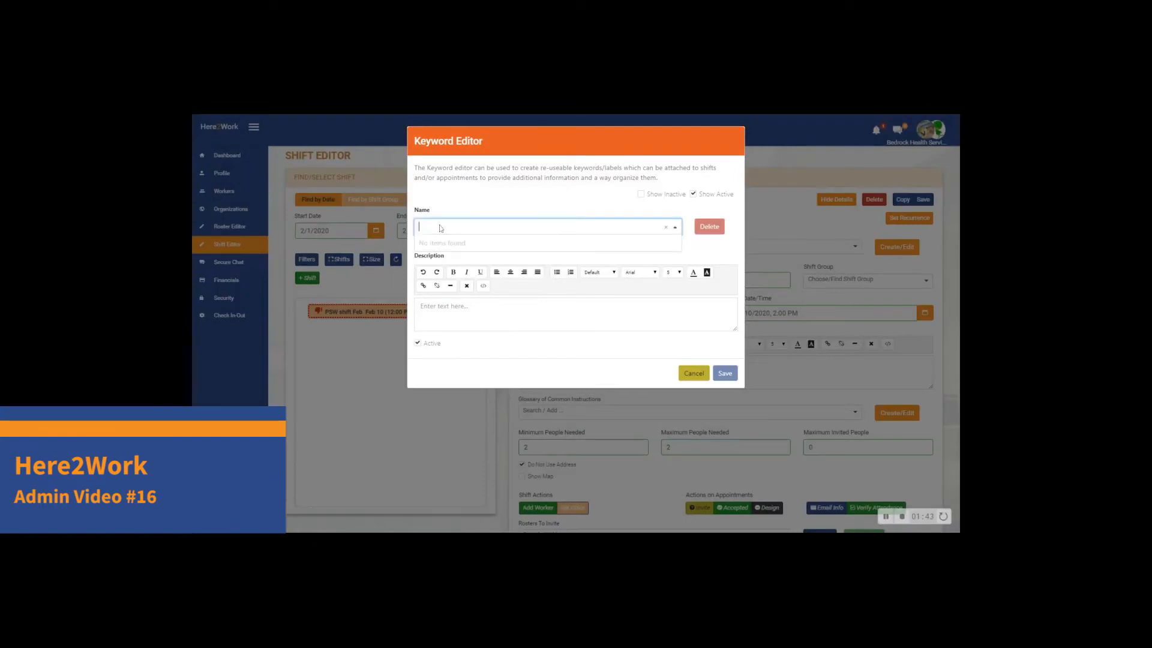
type("Site A")
key("Tab")
type("en")
key("BackSpace")
key("BackSpace")
type("E")
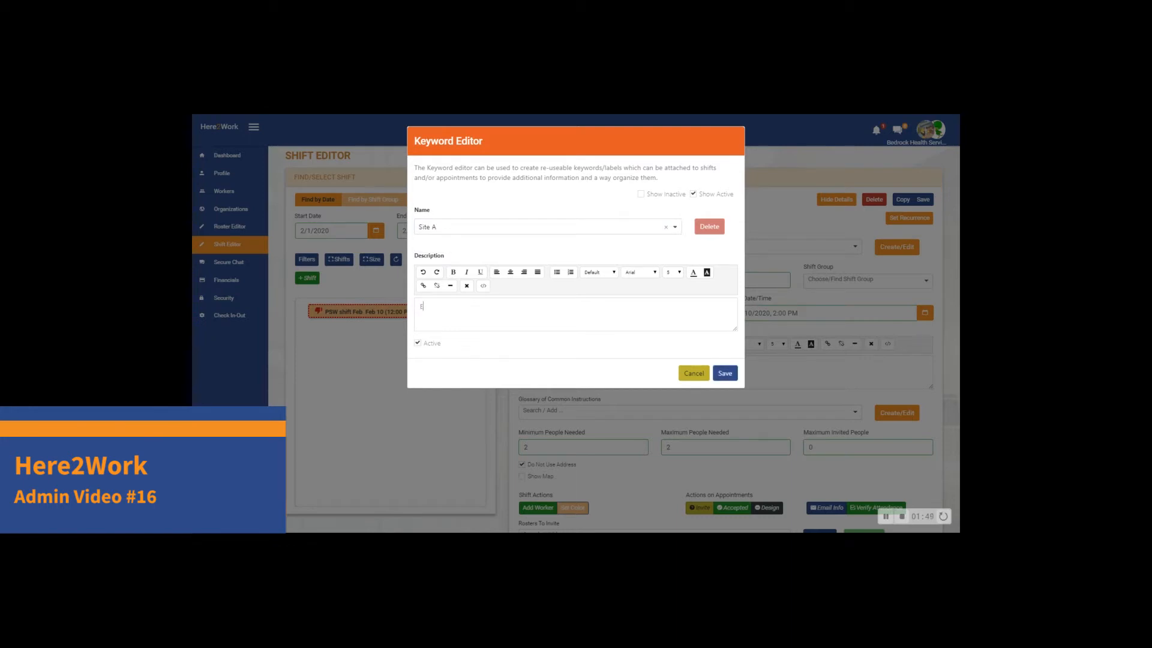
type("very shift as")
type(" Site A")
left_click(725, 373)
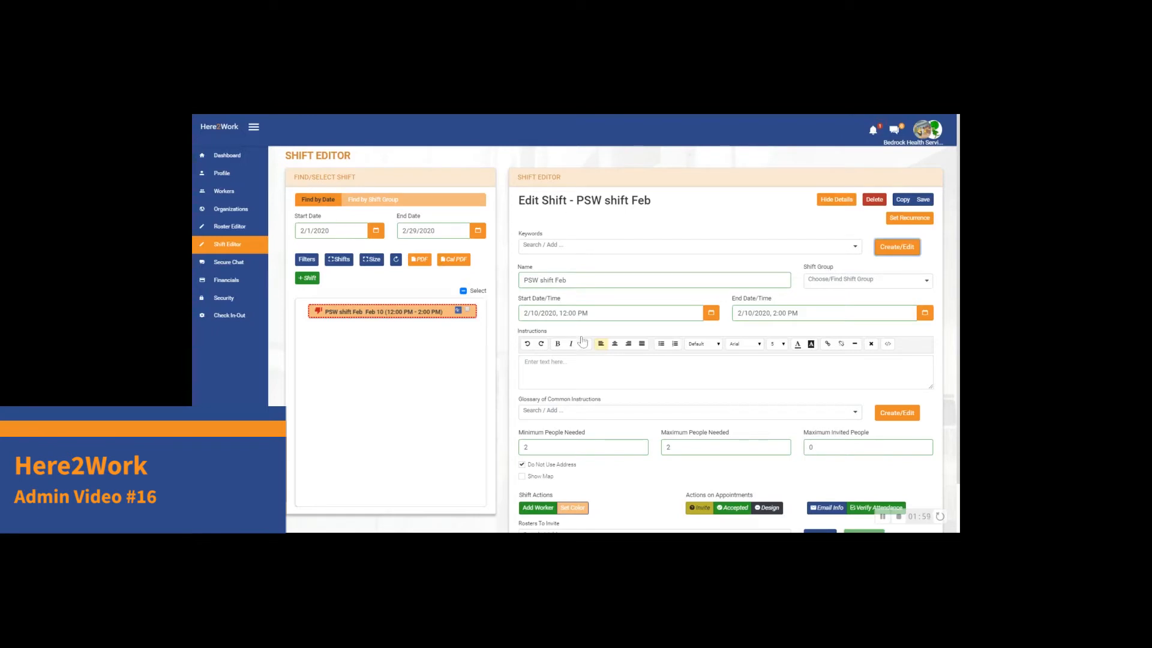
- Attach the Site A keyword to the PSW shift Feb and save the shift
left_click(544, 248)
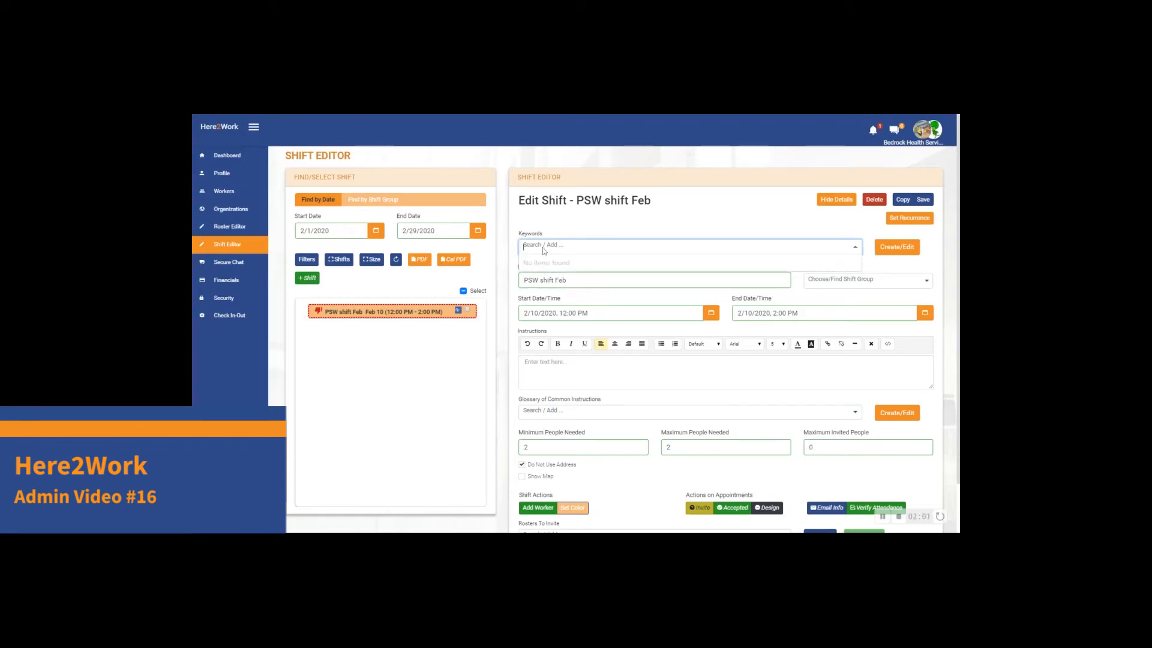
type("S")
left_click(539, 267)
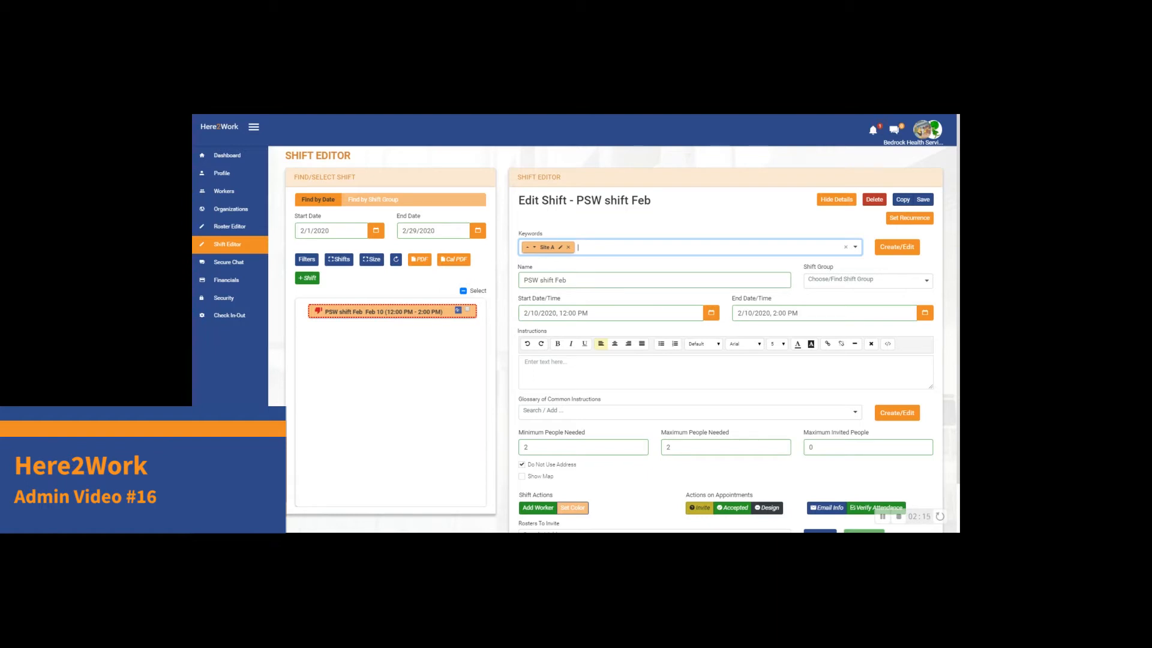
left_click(930, 200)
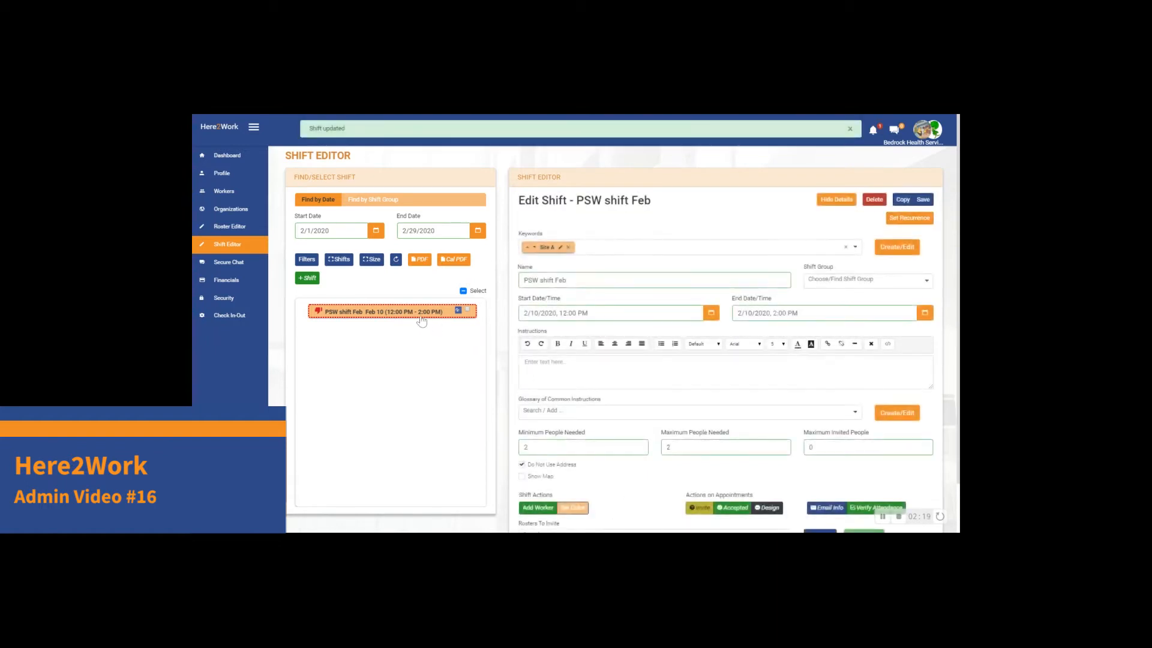
- Set the shift to recur daily on every weekday, ending after 10 occurrences
left_click(909, 222)
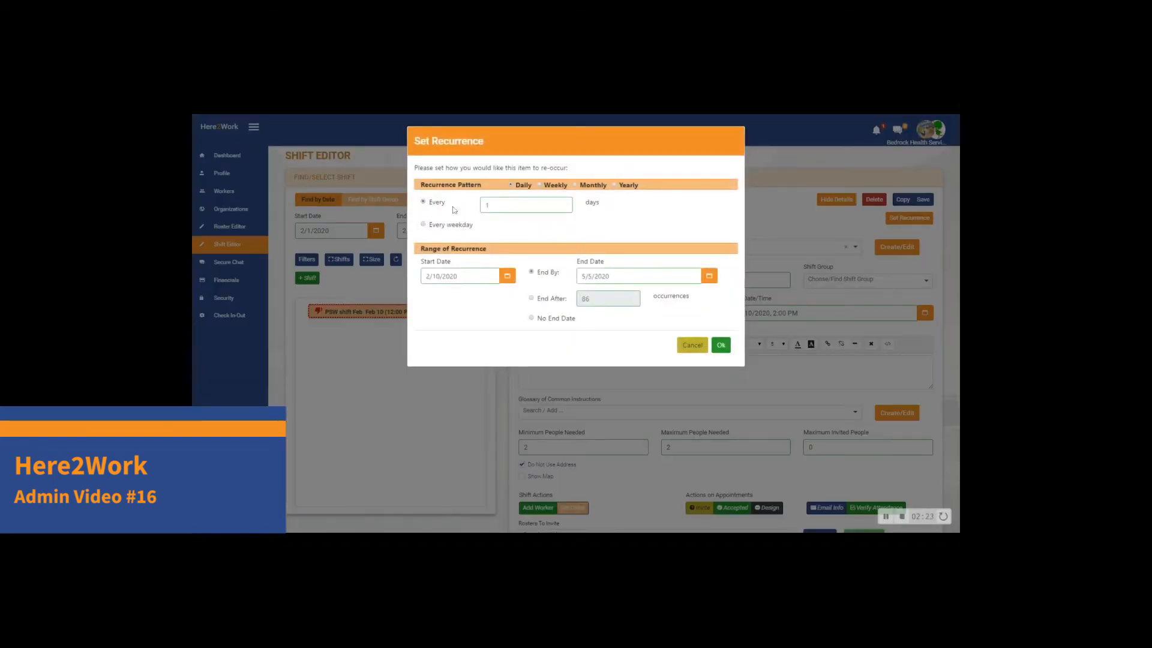
left_click(433, 227)
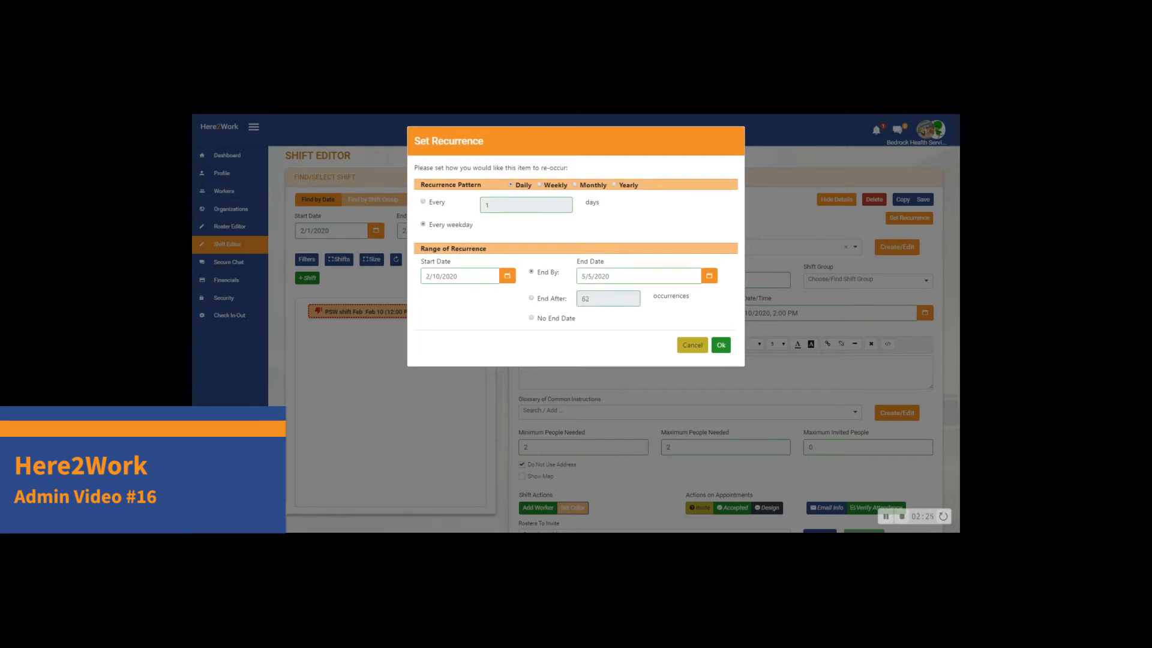
left_click(547, 300)
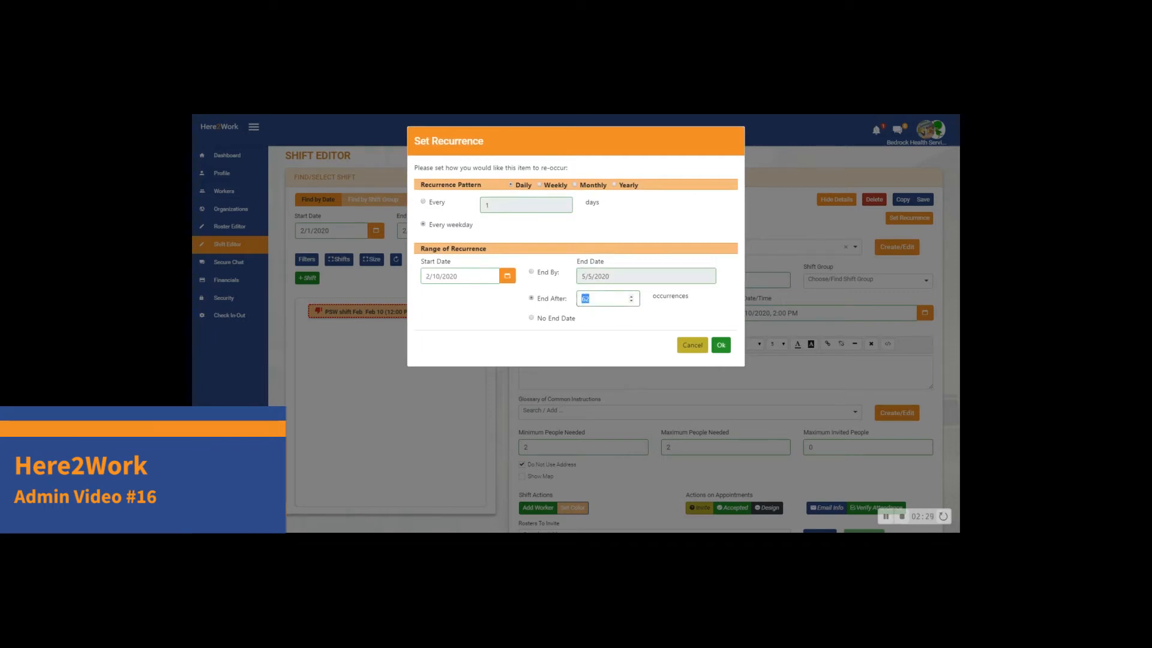
type("10")
left_click(720, 348)
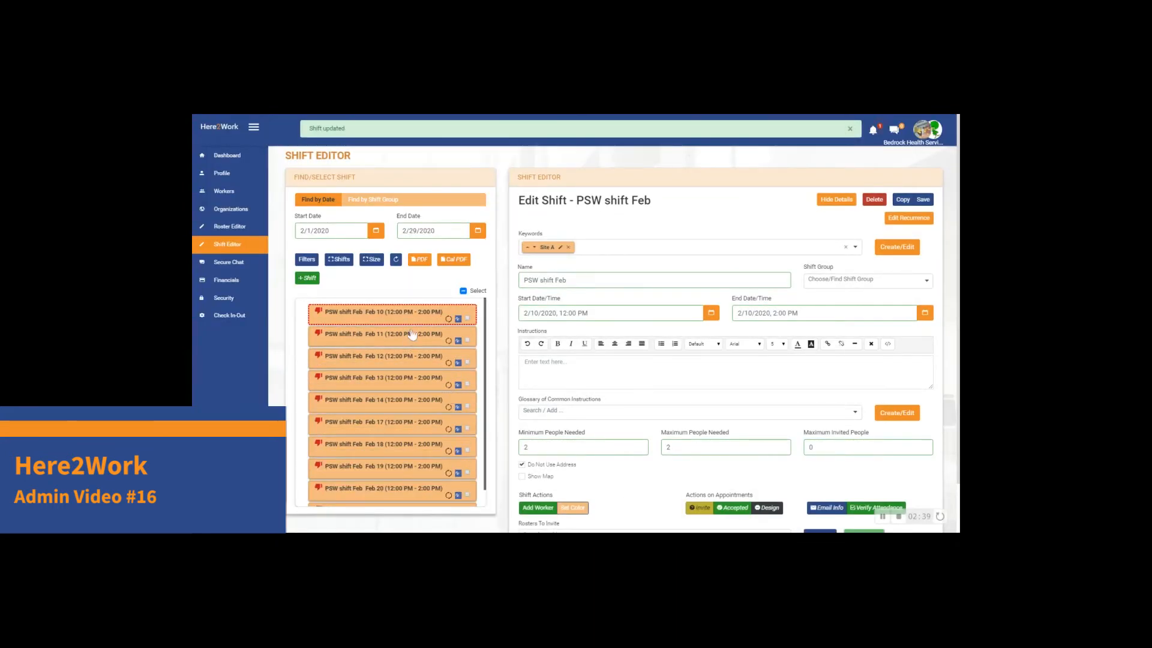
- Review the details of the recurring shifts on Feb 19, Feb 18 and Feb 13 for the keyword and times
left_click(424, 473)
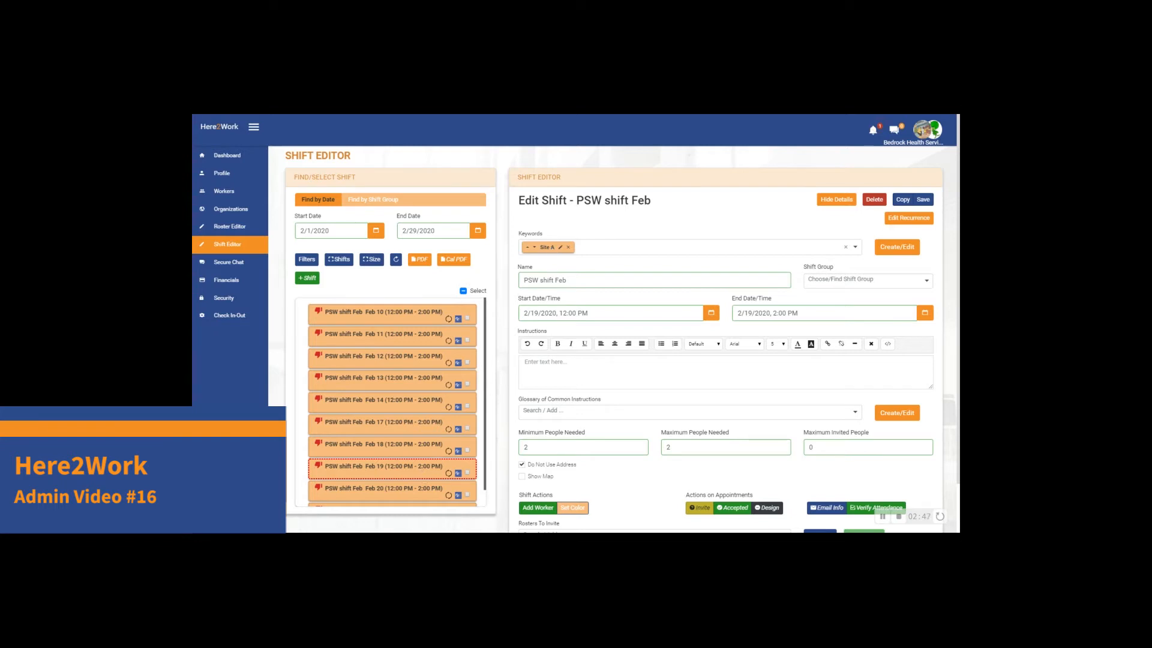
left_click(401, 446)
left_click(411, 383)
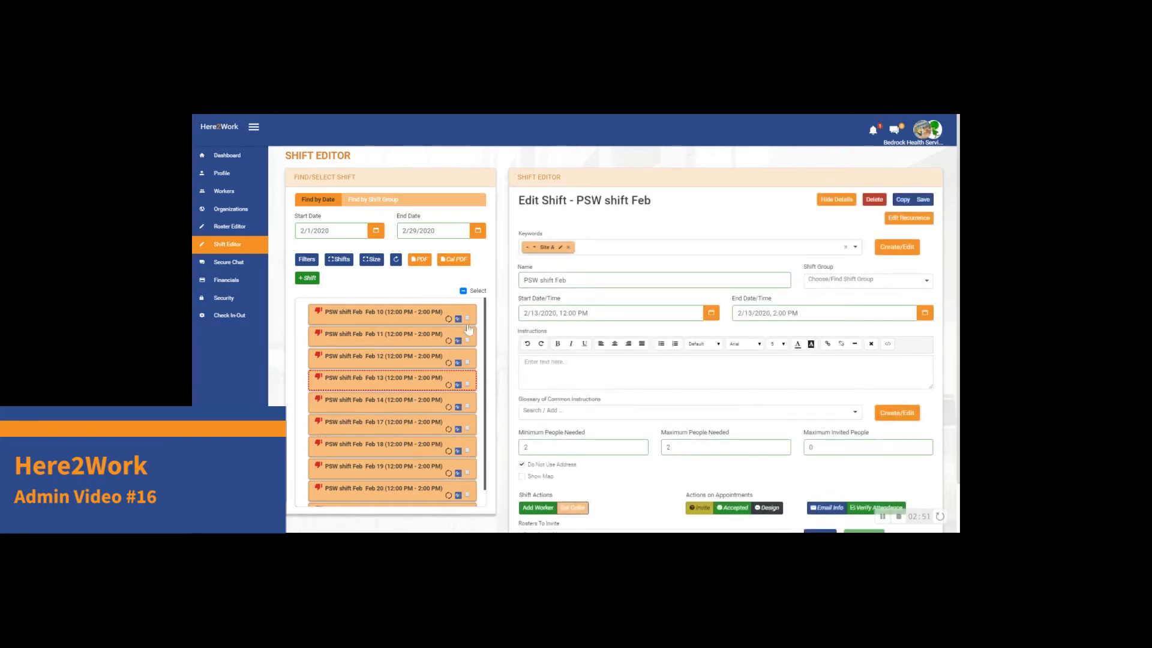
- Start a new shift and create a keyword named "Site B" with the description "Shifts at Site B"
left_click(316, 281)
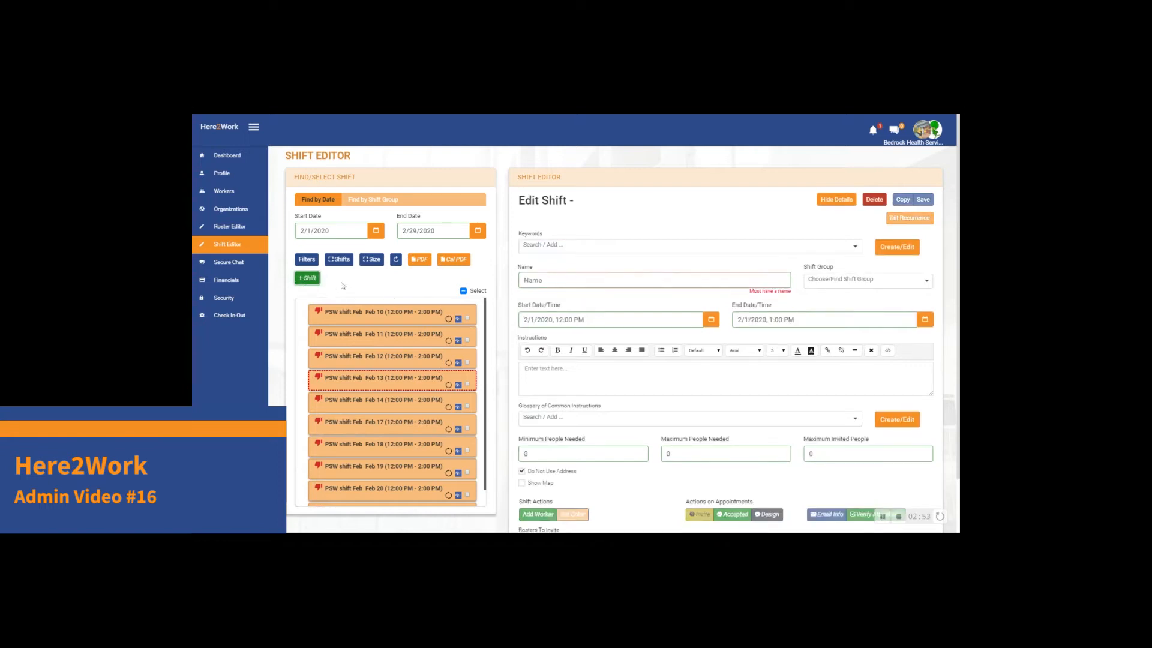
left_click(896, 246)
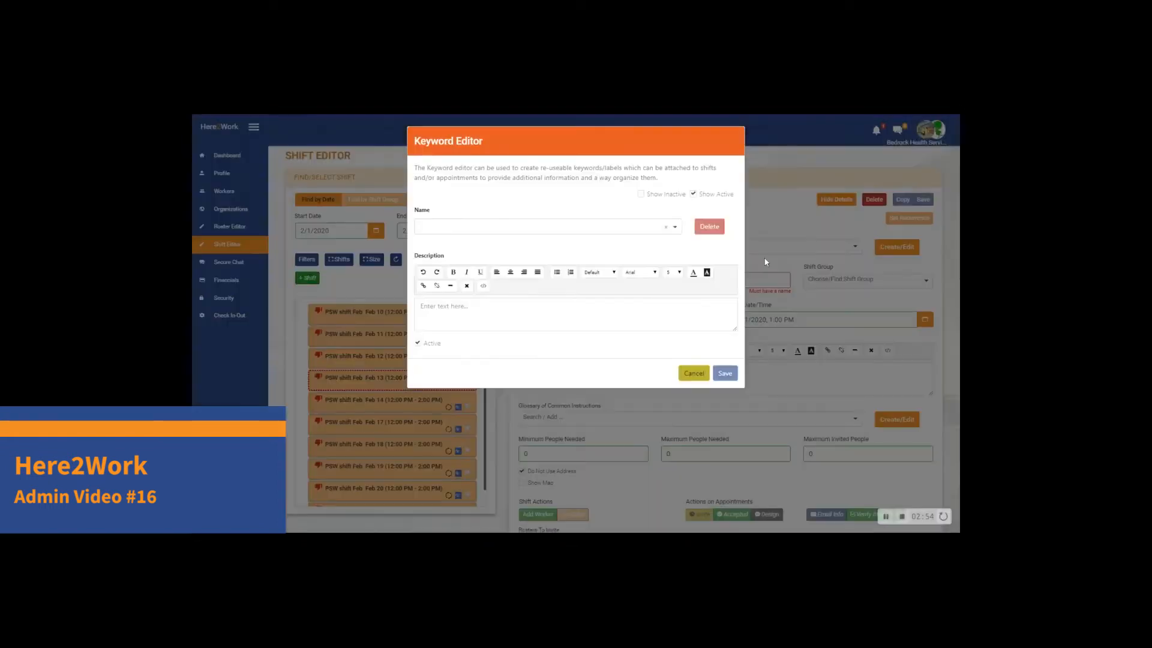
left_click(547, 227)
type("Site B")
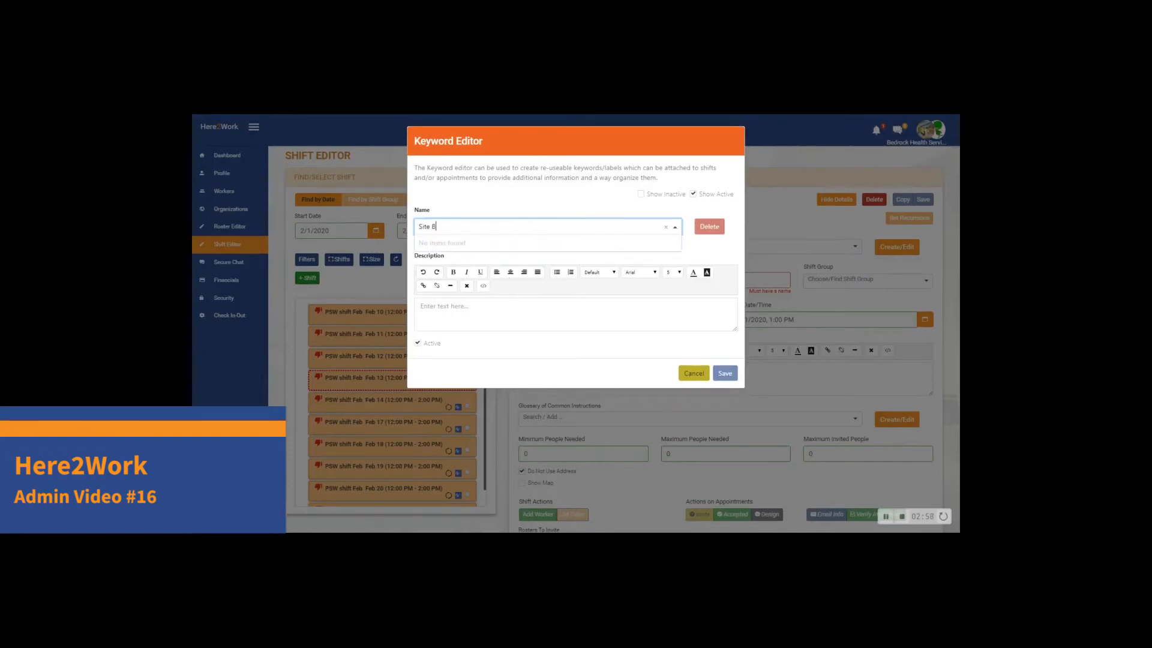
key("Tab")
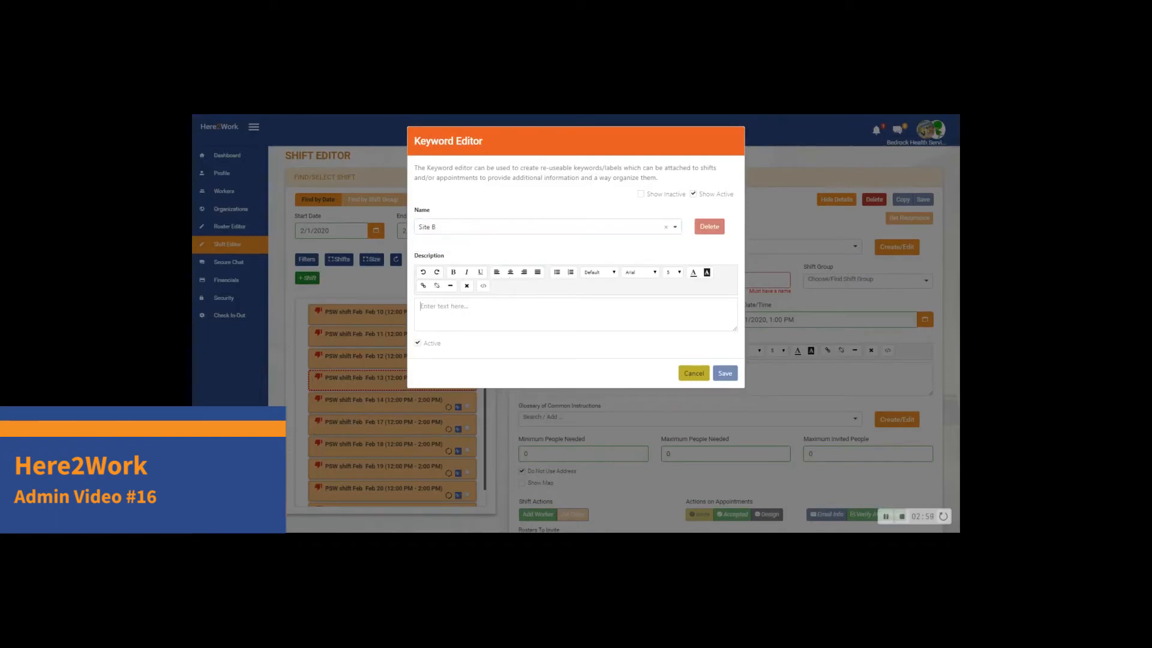
type("Shifts at Site B")
left_click(724, 373)
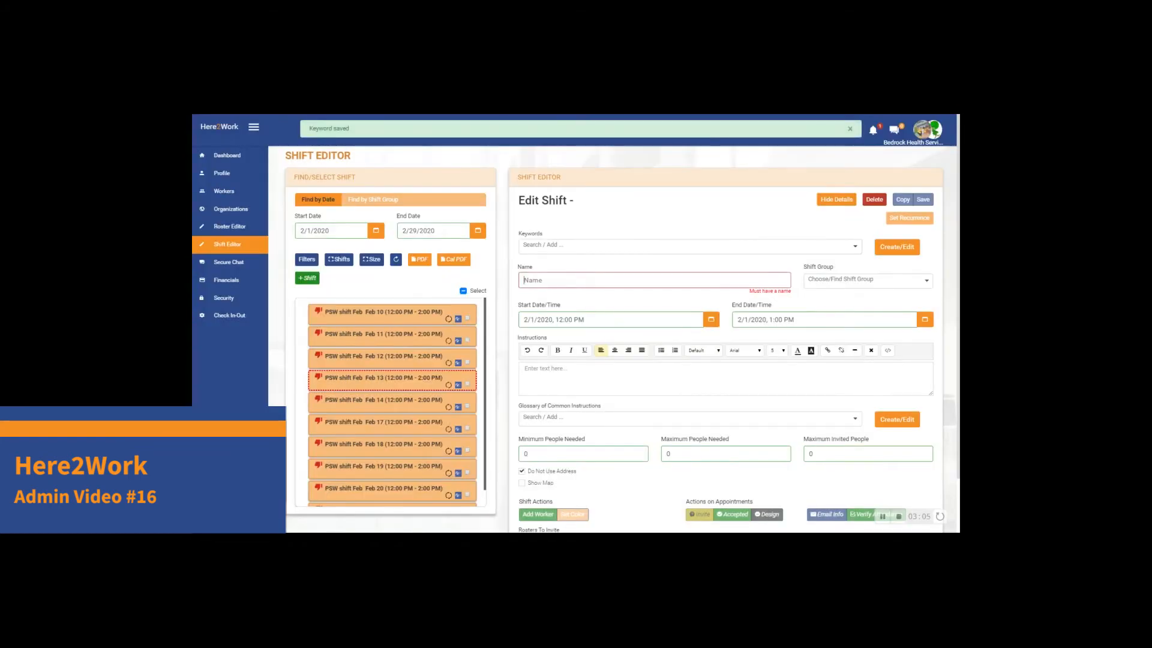
- Name the new shift "PSW Site B" and set its end to 2/1/2020 at 3:00 PM
type("PSW Site B")
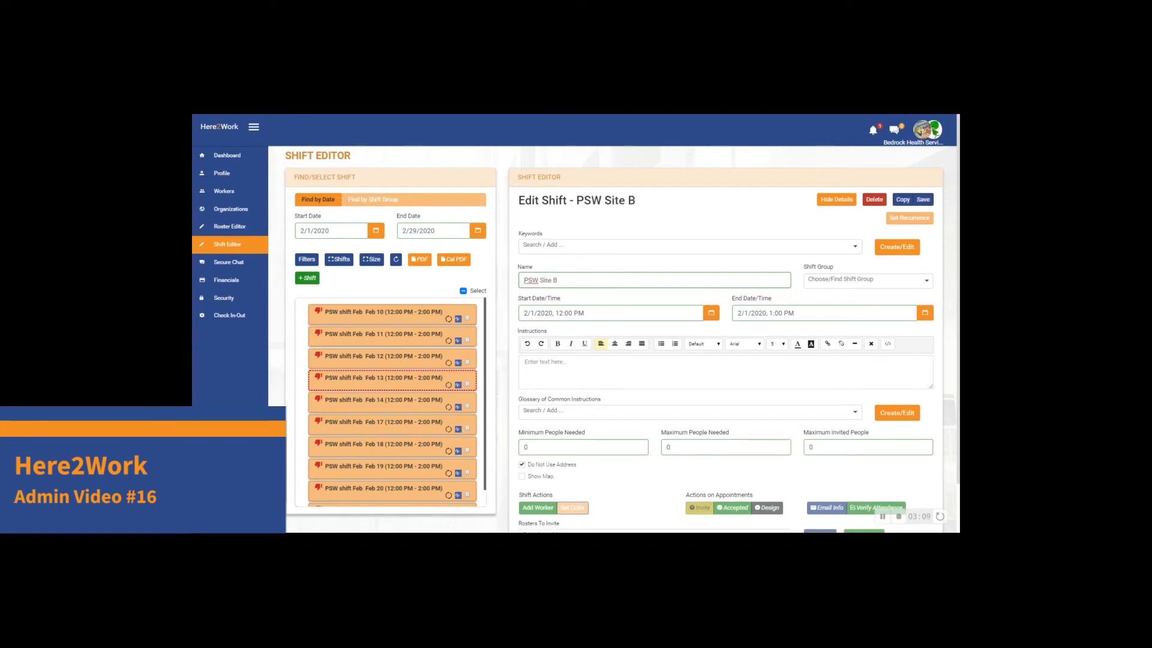
left_click(710, 312)
left_click(612, 512)
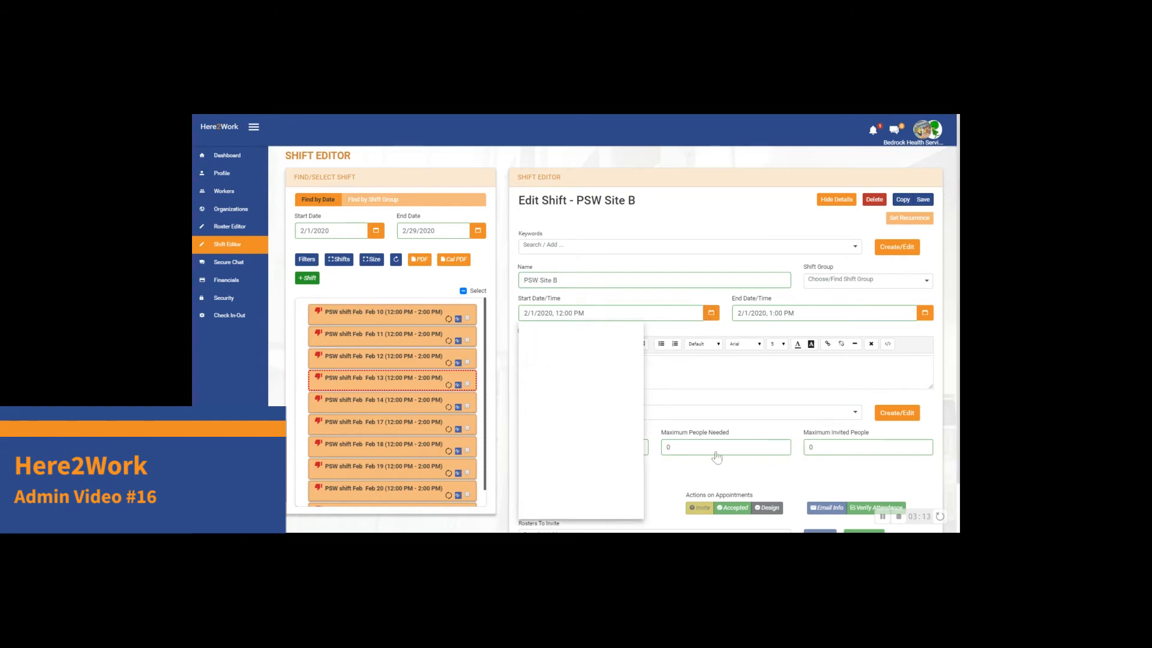
left_click(925, 312)
left_click(771, 467)
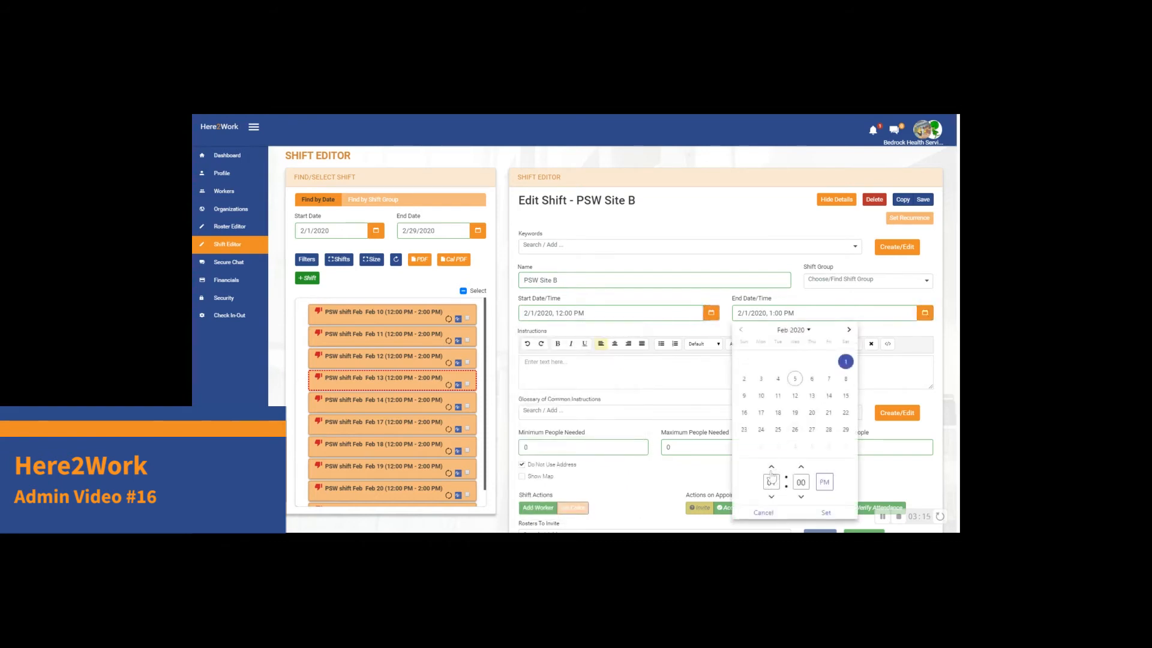
left_click(826, 512)
- Set the PSW Site B shift to start 2/9/2020 at 12:00 PM and end 2/9/2020 at 2:00 PM
left_click(713, 318)
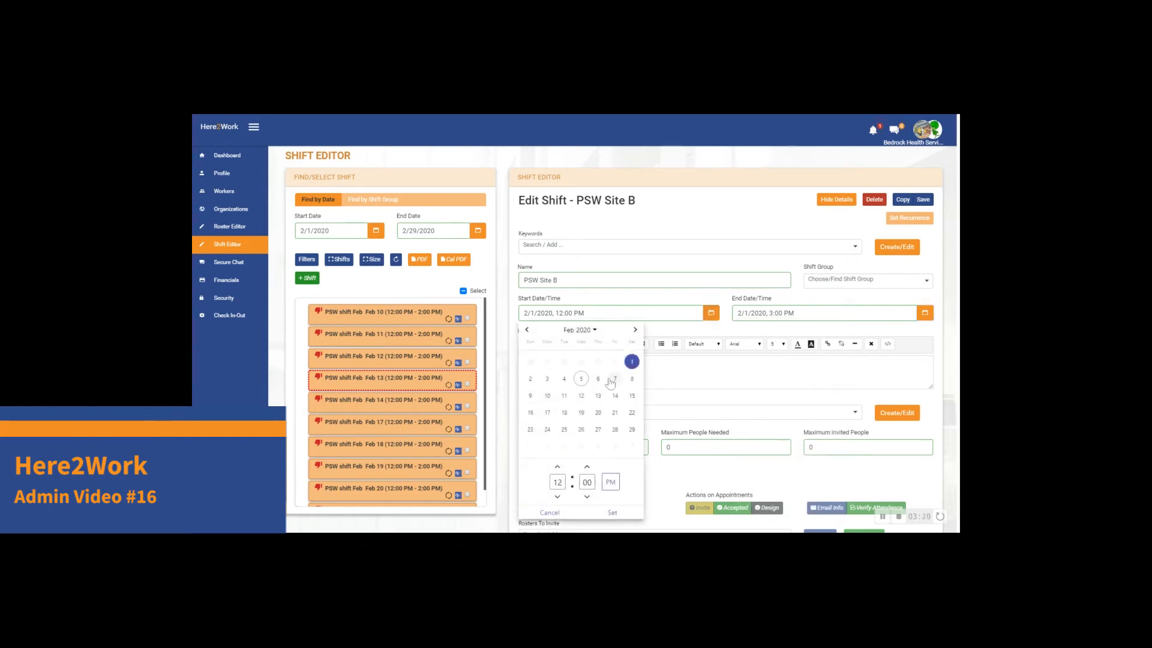
left_click(530, 396)
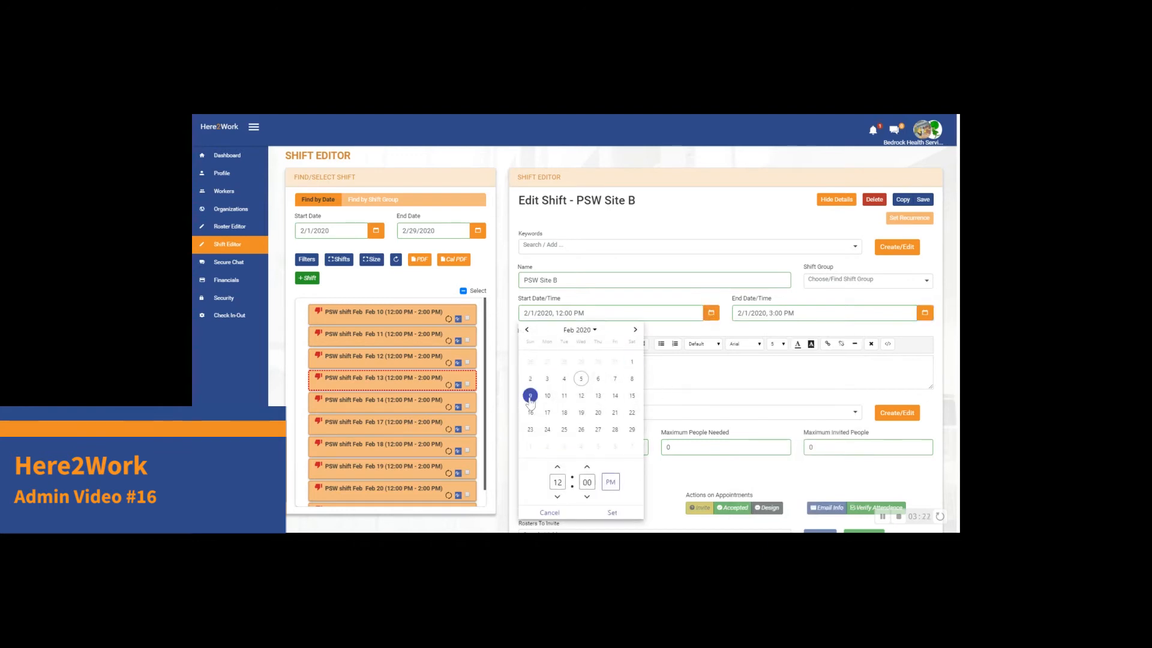
left_click(611, 511)
left_click(924, 312)
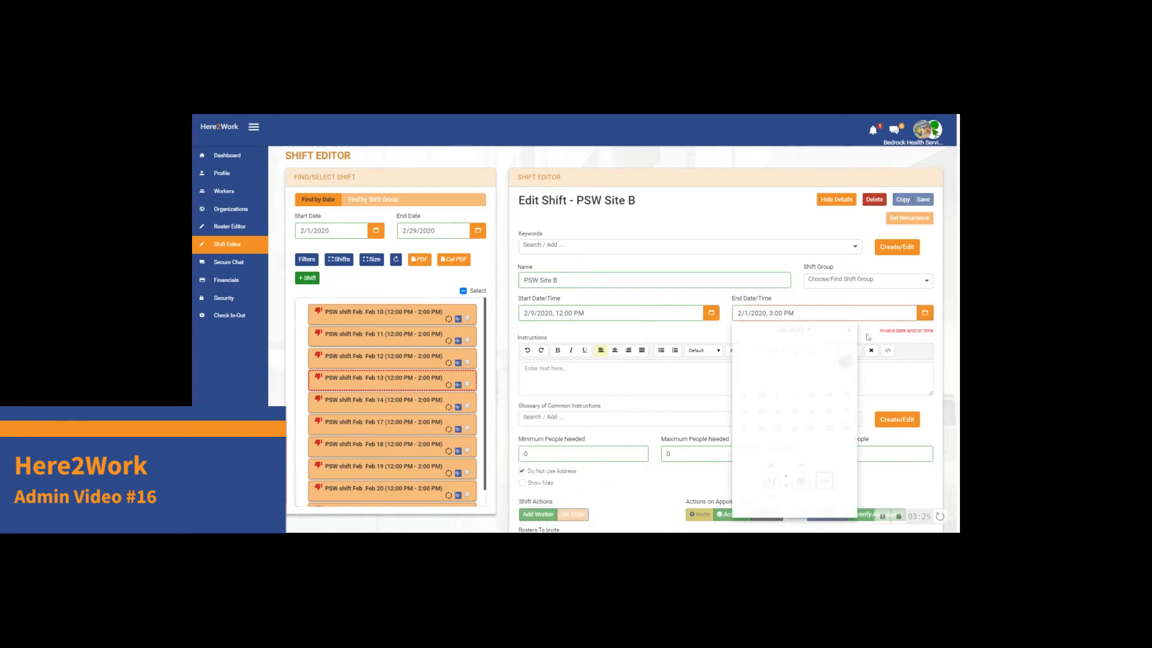
left_click(744, 396)
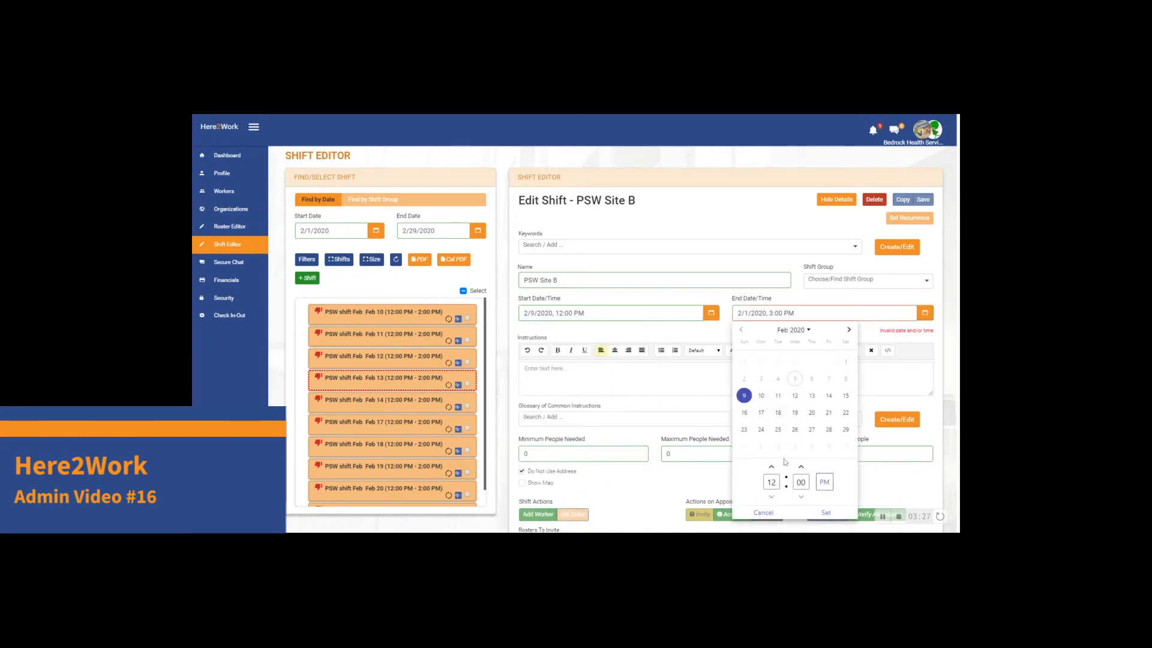
double_click(771, 481)
type("2")
left_click(826, 512)
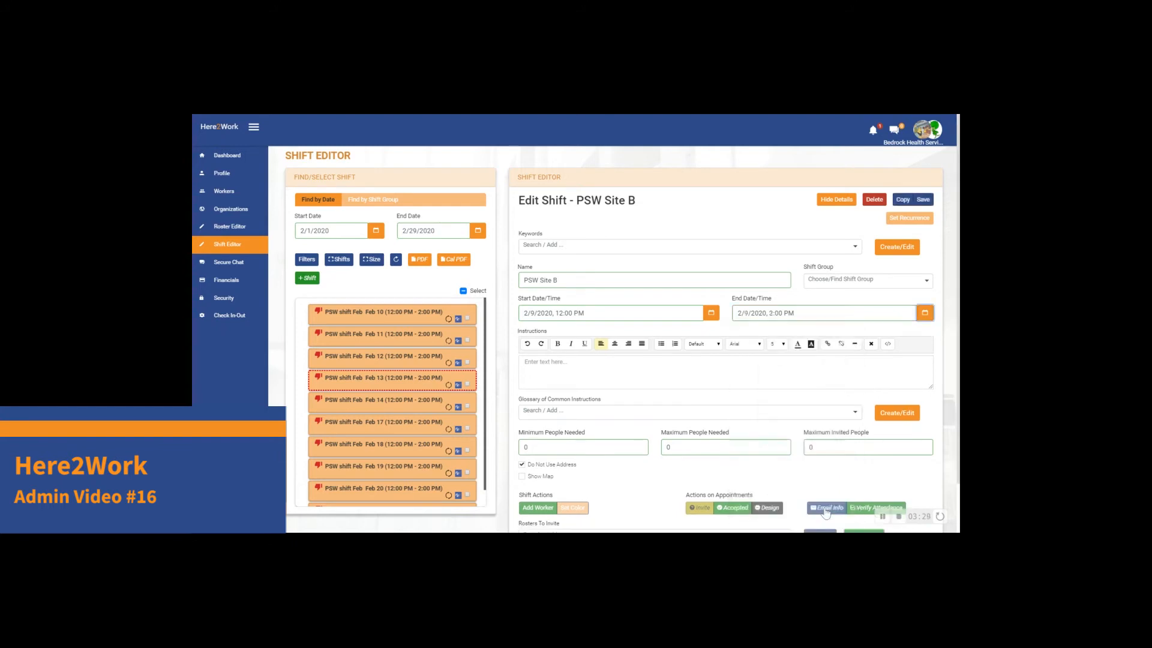
- Set both the minimum and maximum people needed to 1 and save the shift
double_click(668, 447)
double_click(521, 447)
type("1")
left_click(923, 200)
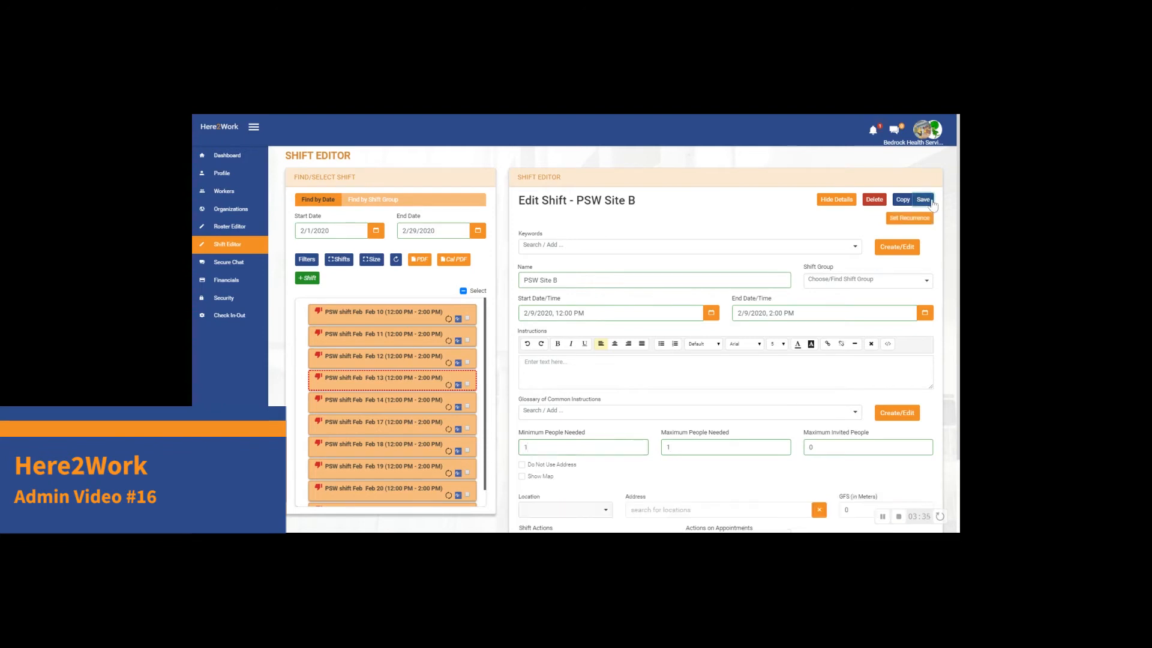
- Give the PSW Site B shift a green color and save the change
left_click(582, 509)
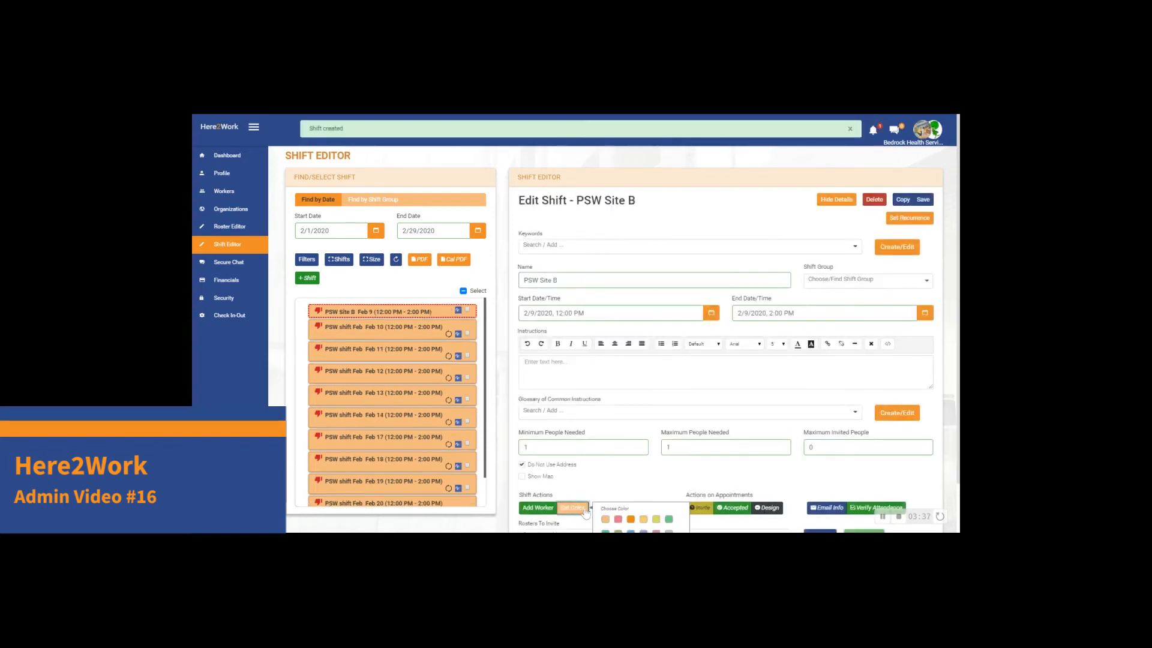
left_click(669, 520)
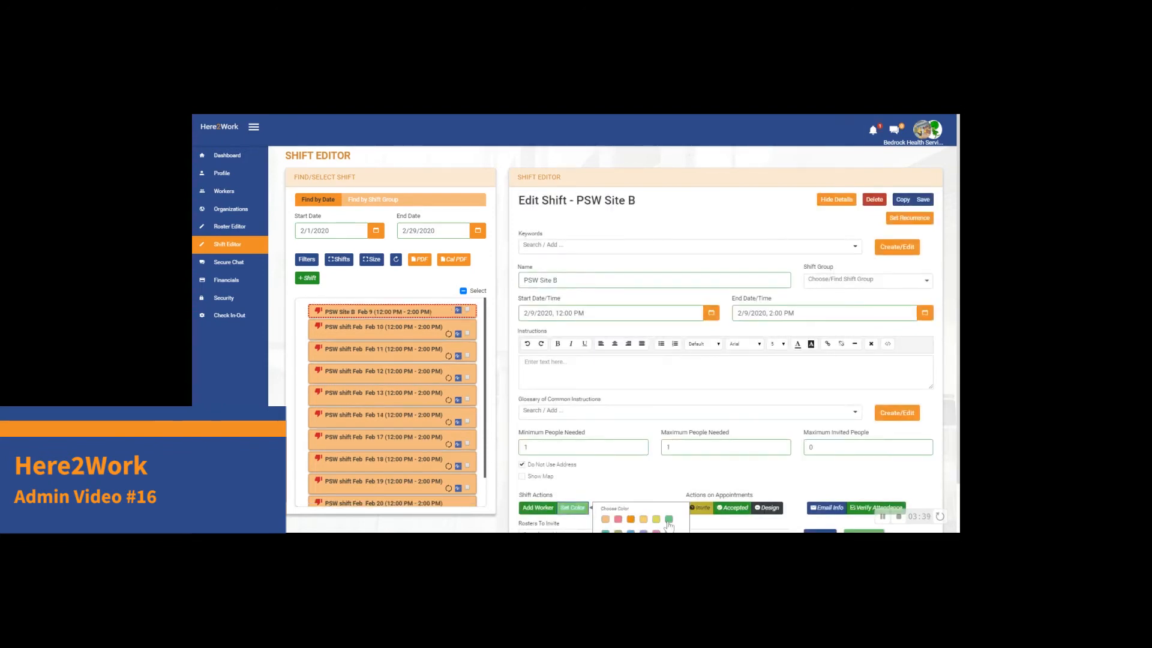
left_click(924, 200)
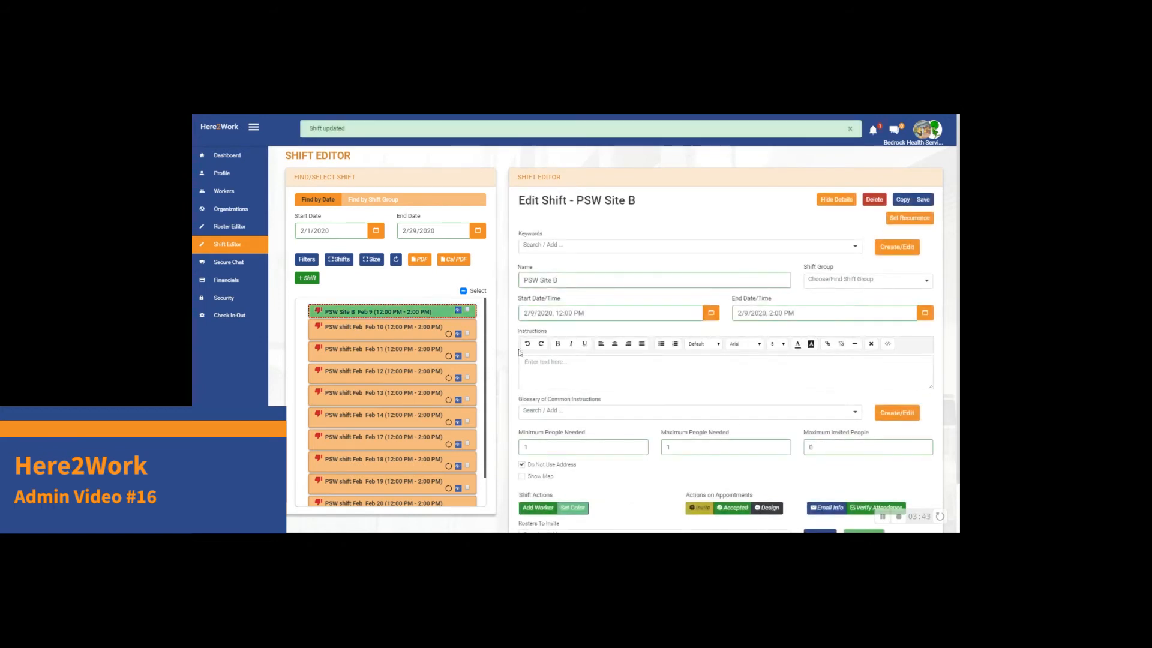
- Assign the "Site B" keyword to the PSW Site B shift and save it
left_click(561, 248)
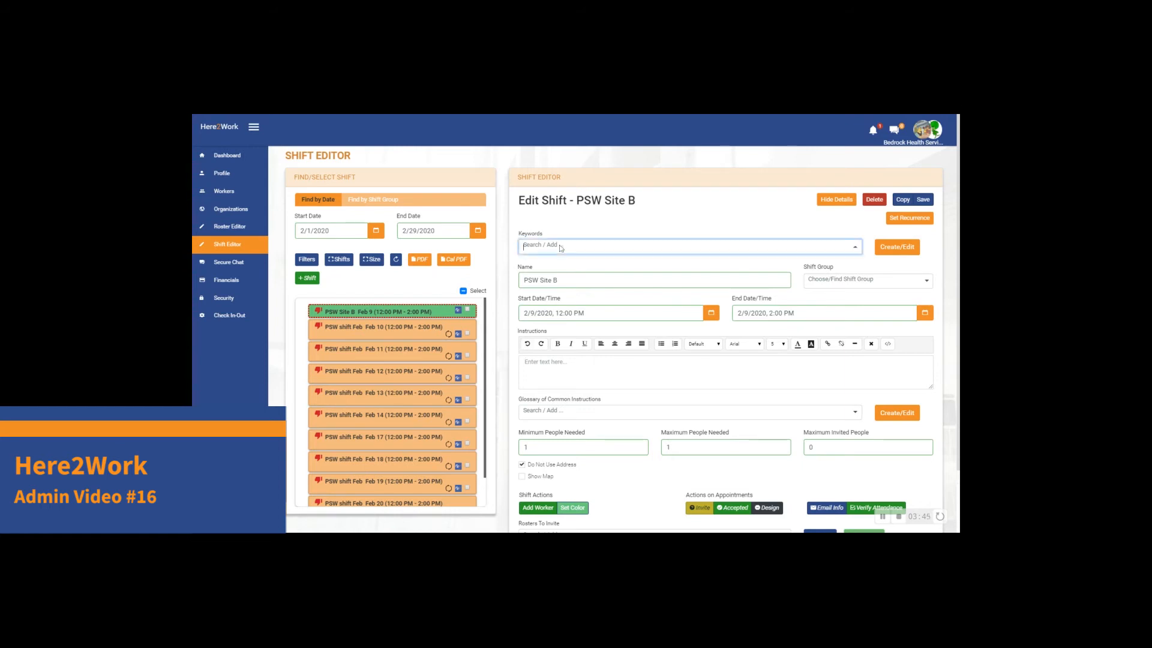
type("s")
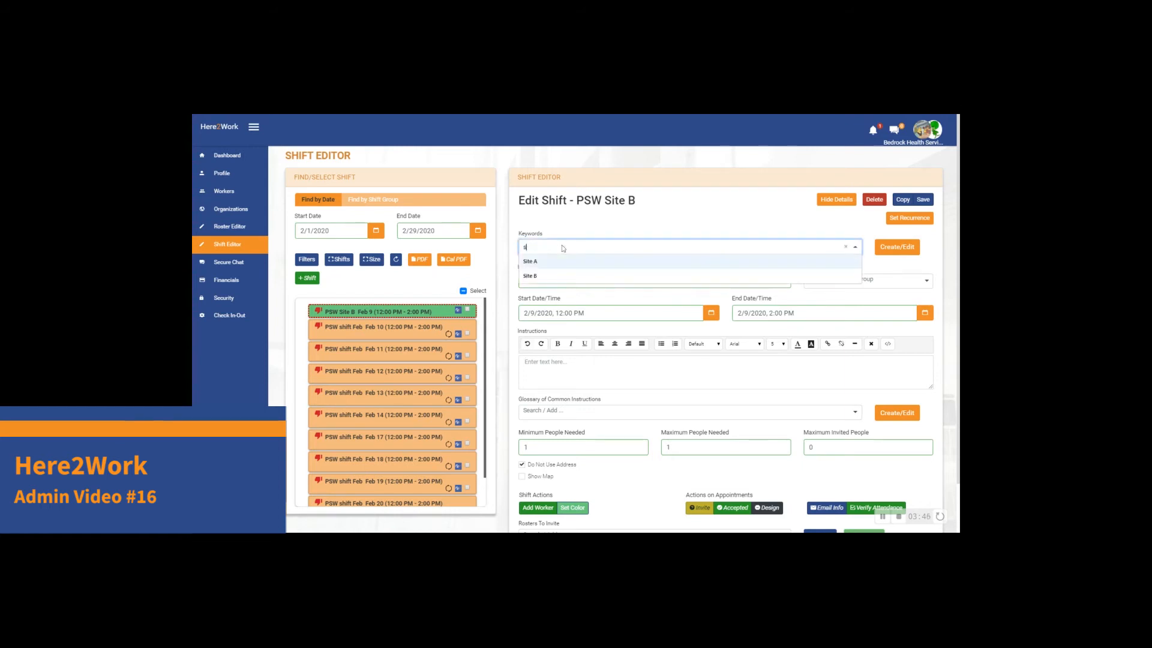
left_click(552, 276)
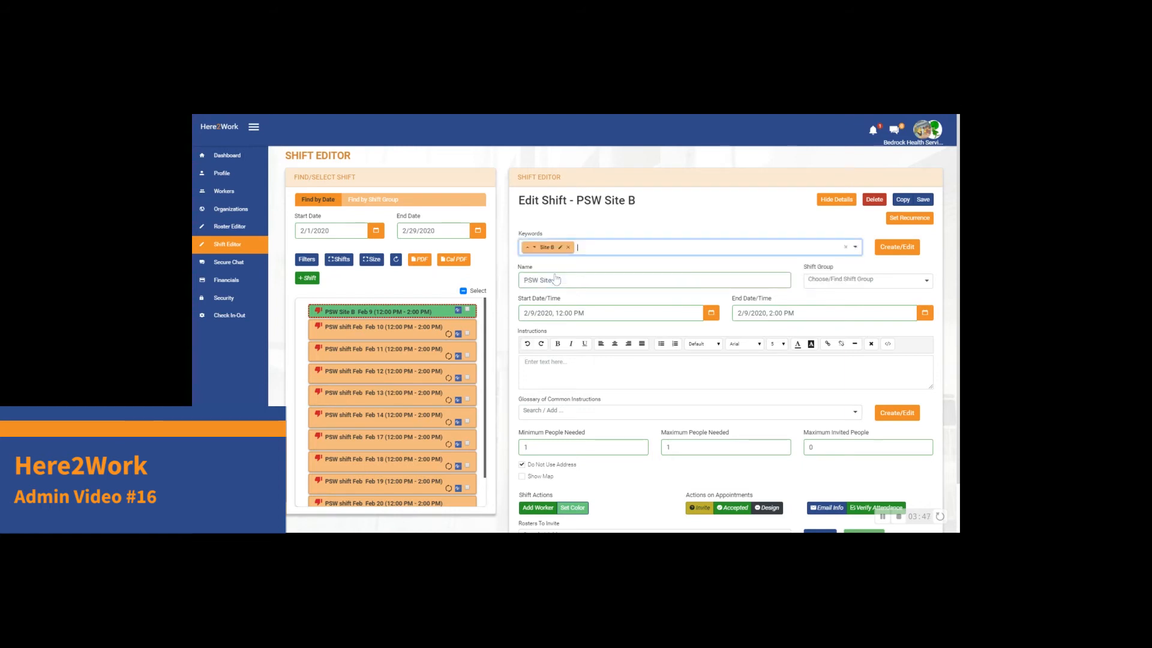
left_click(923, 199)
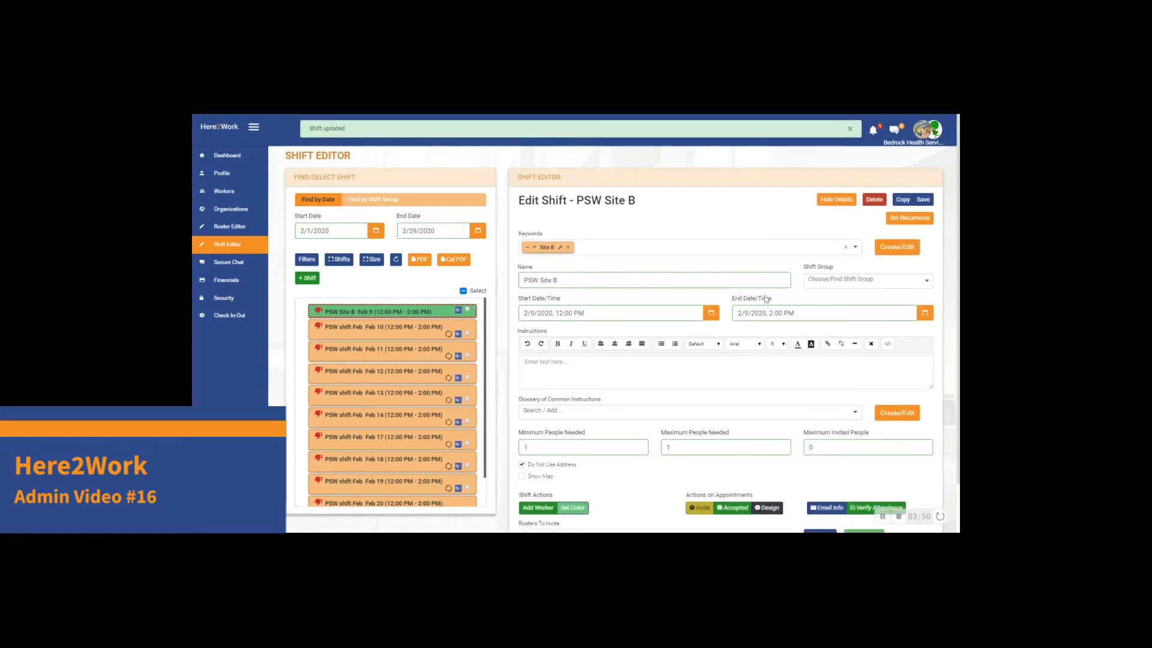
- Set the PSW Site B shift to recur every 1 day, ending after 20 occurrences
left_click(909, 218)
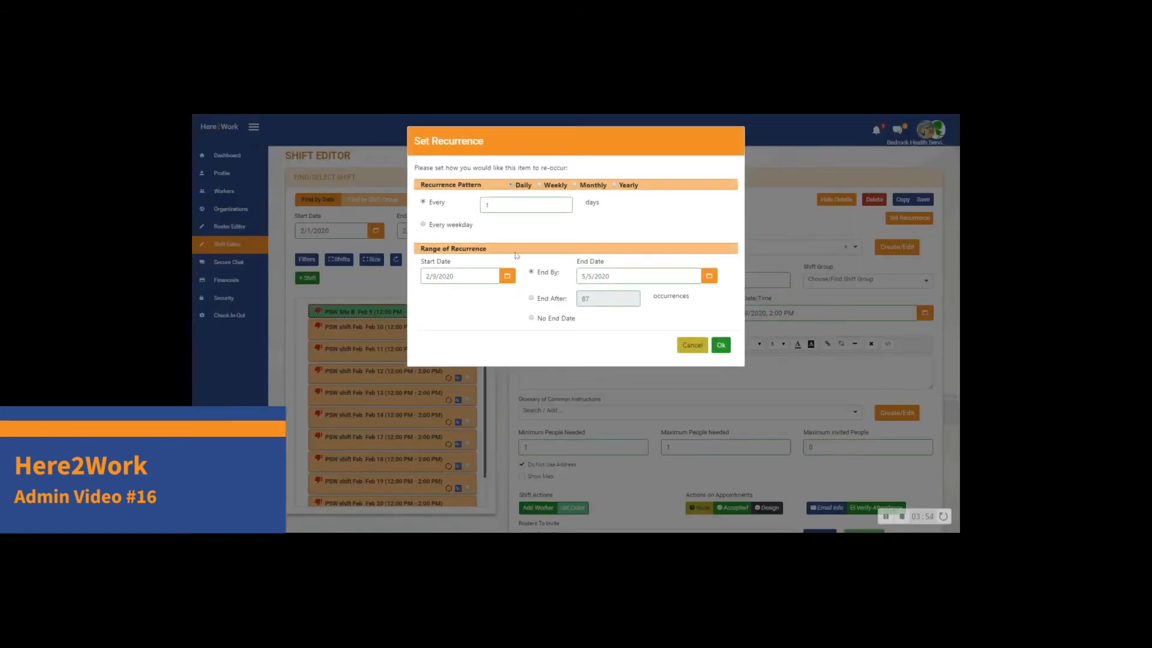
left_click(531, 298)
double_click(578, 302)
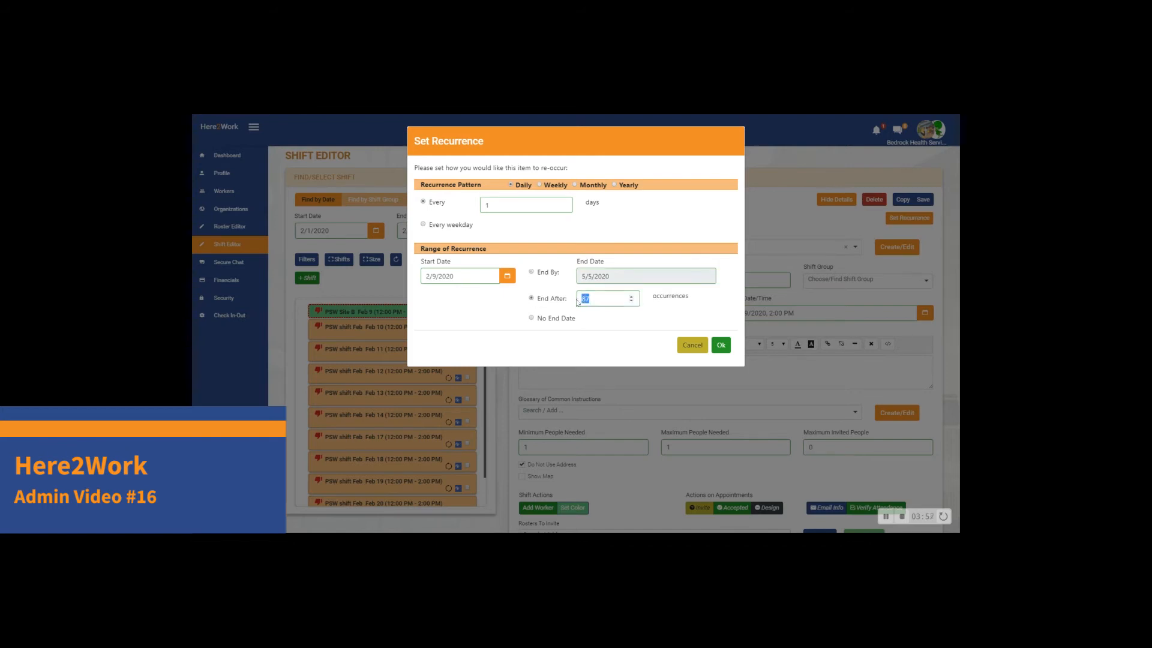
type("20")
left_click(722, 346)
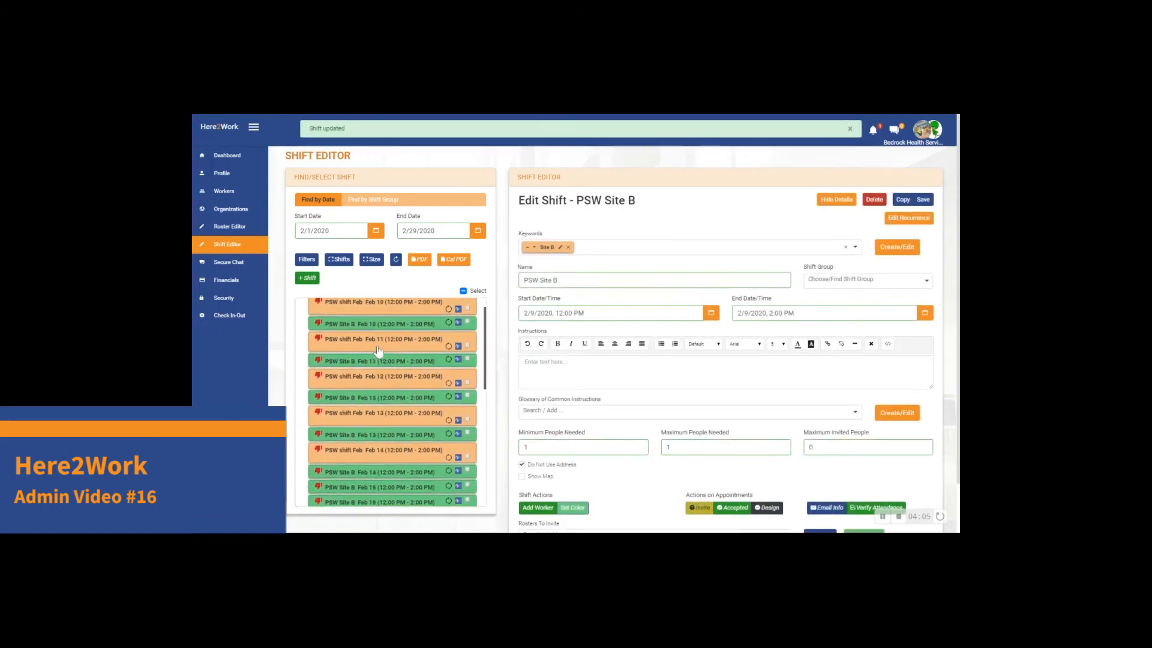
- Filter the February shift list to the Site A keyword and look through the matching shifts
scroll(405, 414, "down", 5)
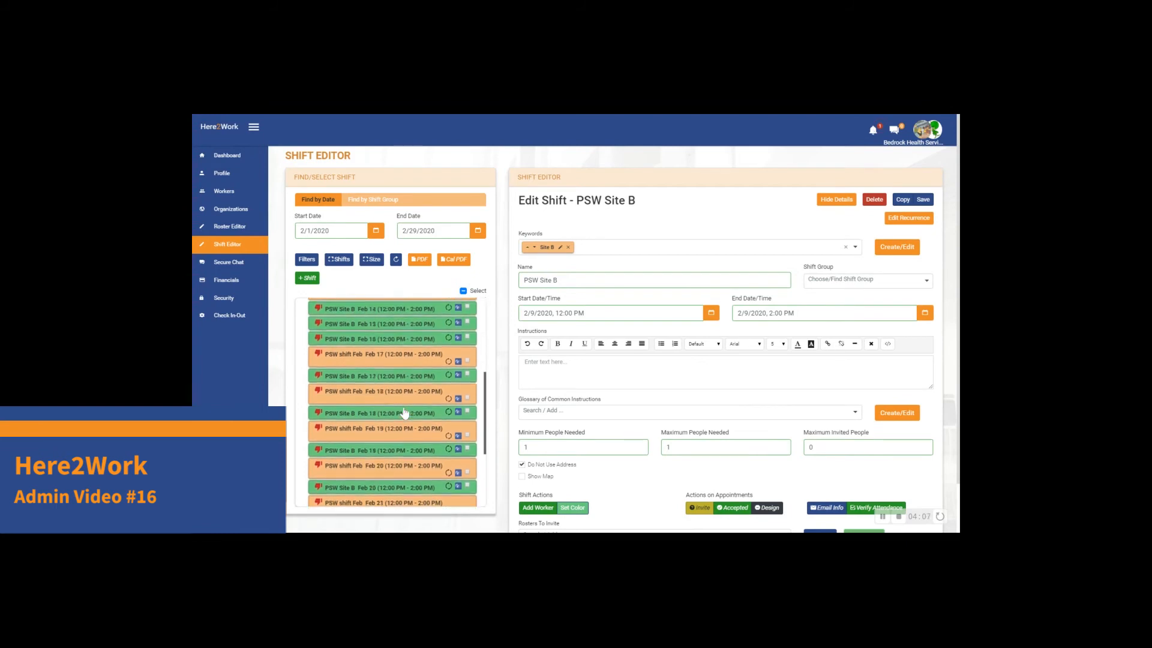
scroll(404, 413, "up", 5)
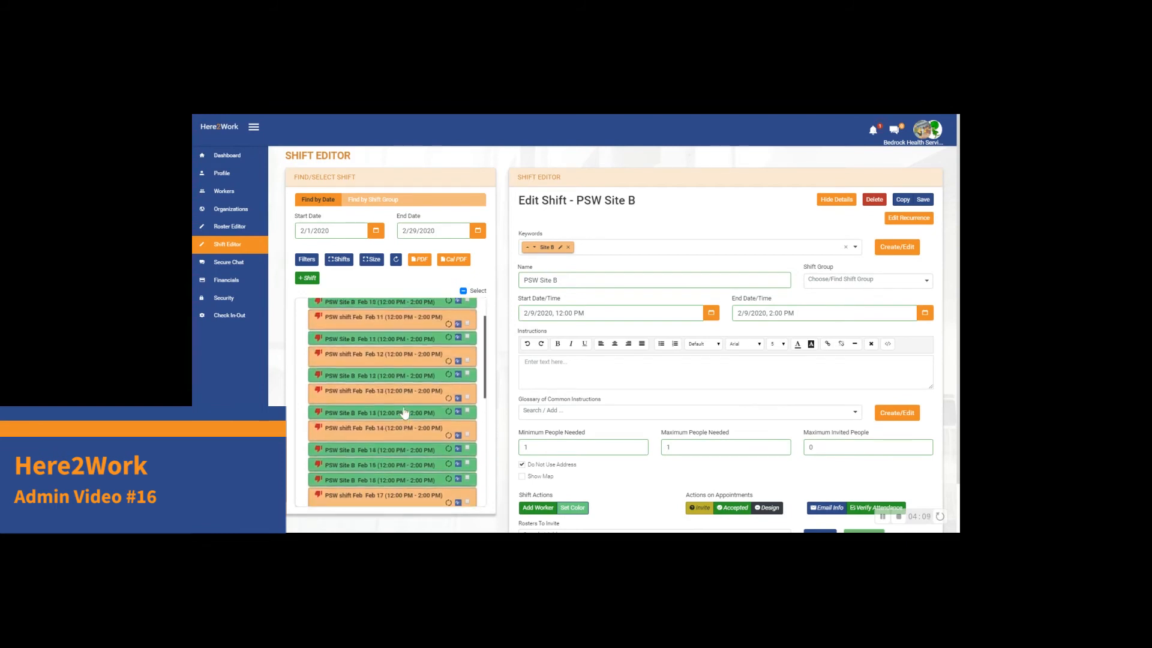
scroll(403, 411, "up", 1)
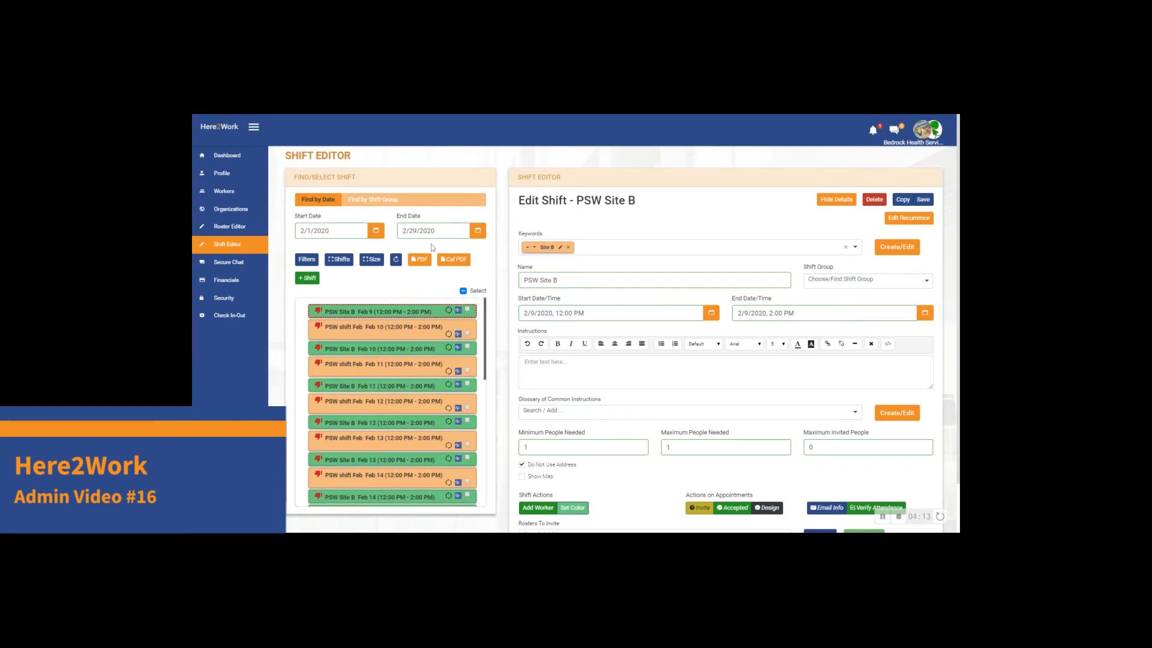
left_click(307, 260)
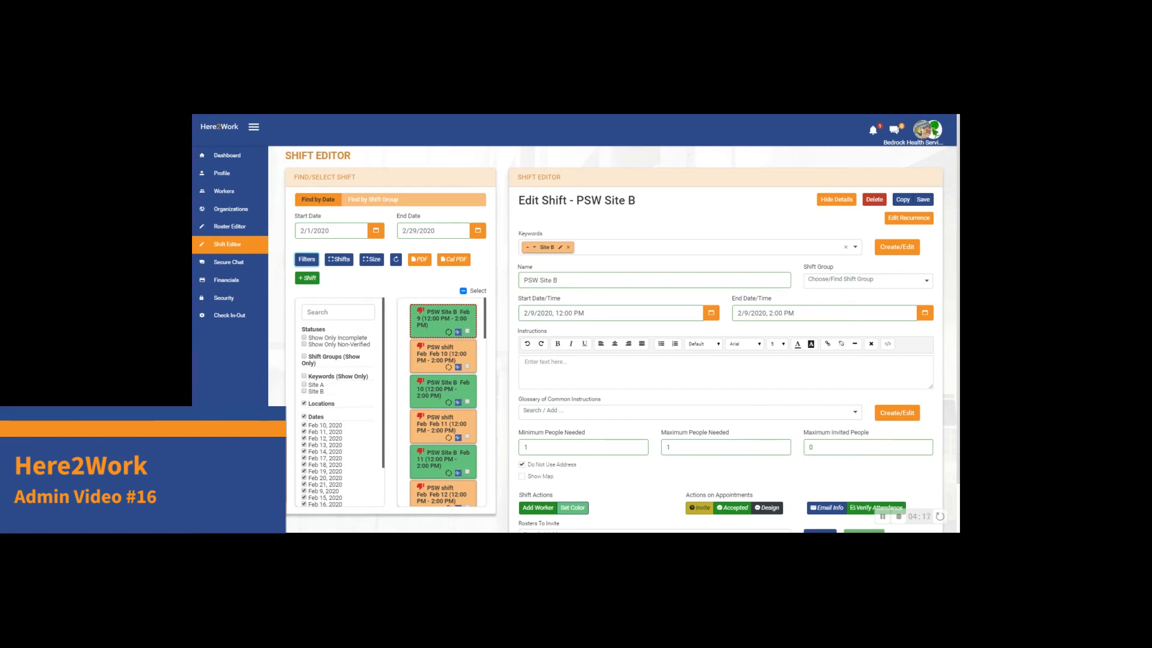
left_click(305, 385)
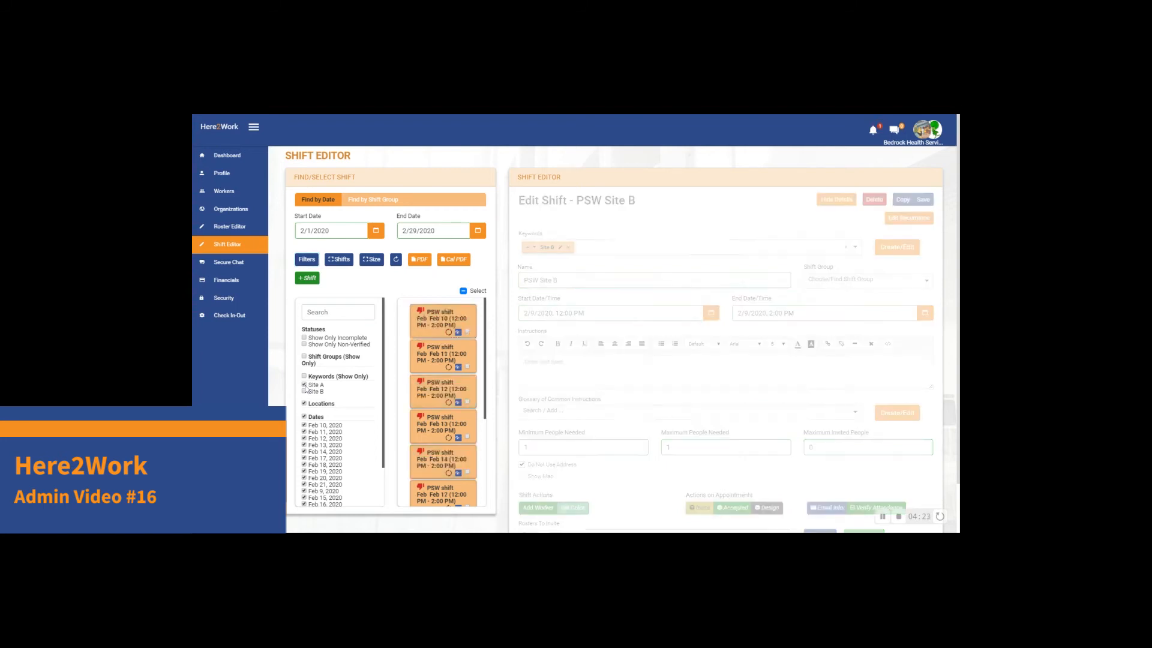
left_click(315, 264)
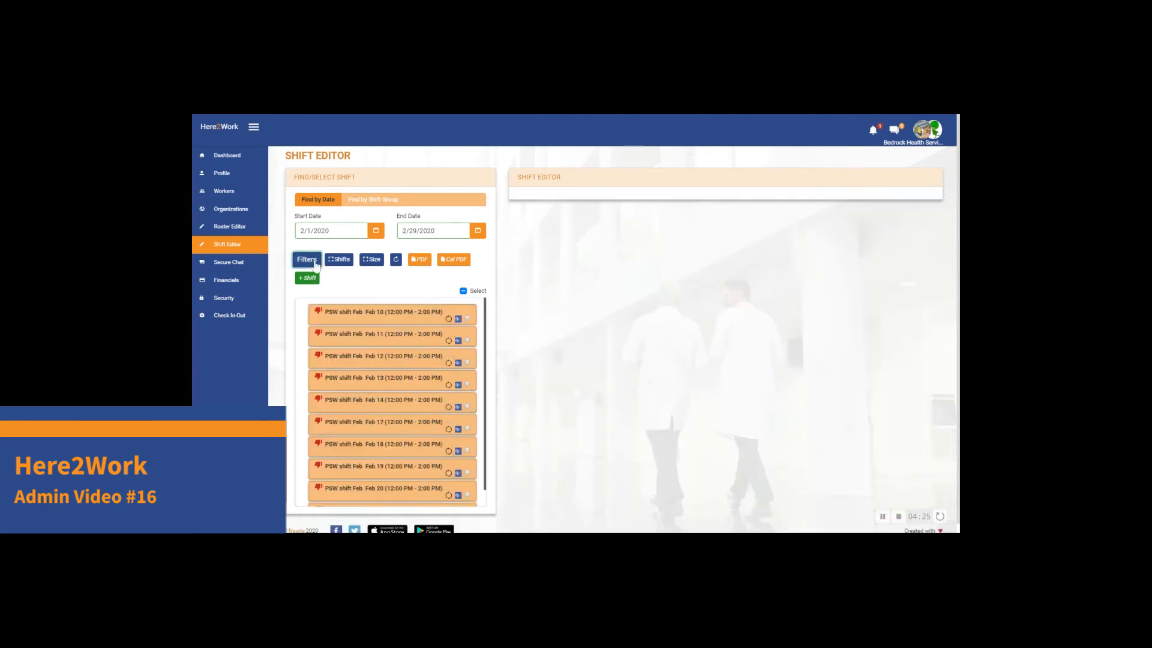
scroll(423, 330, "down", 2)
scroll(423, 330, "up", 1)
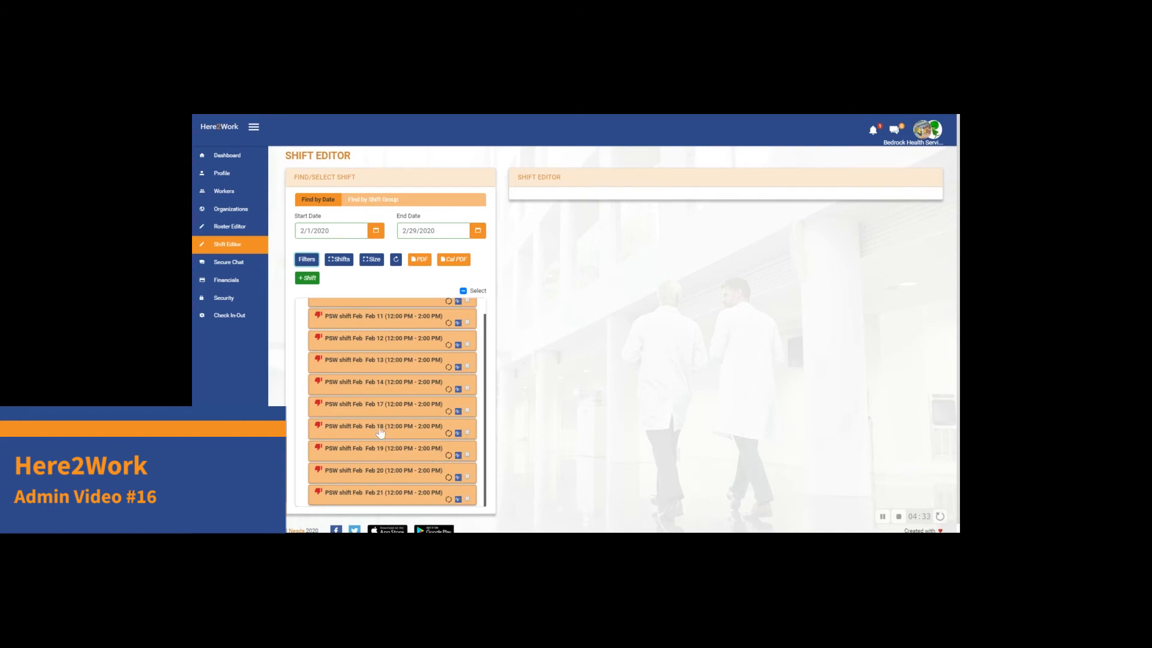
- Switch the keyword filter from Site A to Site B, check the listed shifts, and request a PDF of them
left_click(306, 259)
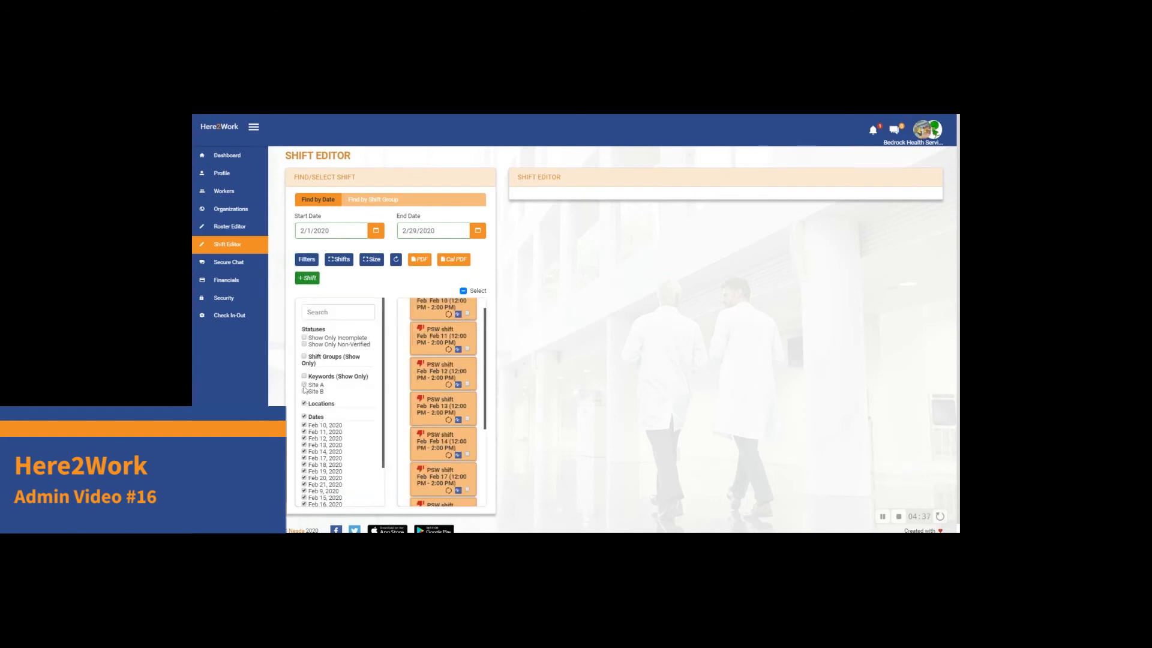
left_click(304, 391)
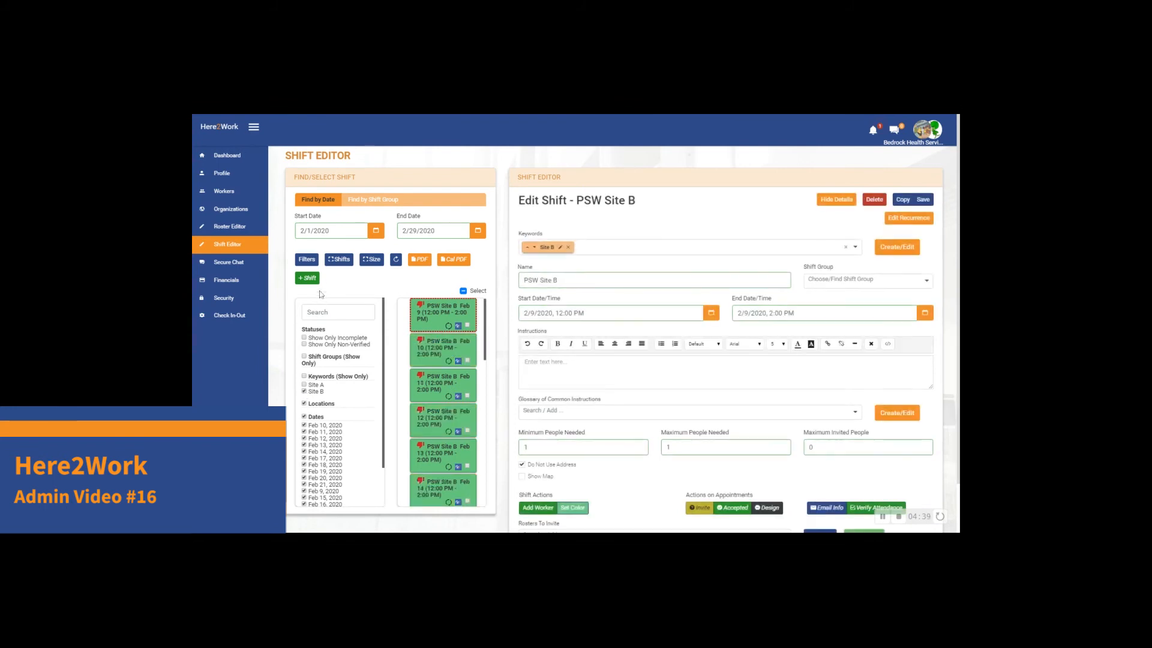
left_click(306, 259)
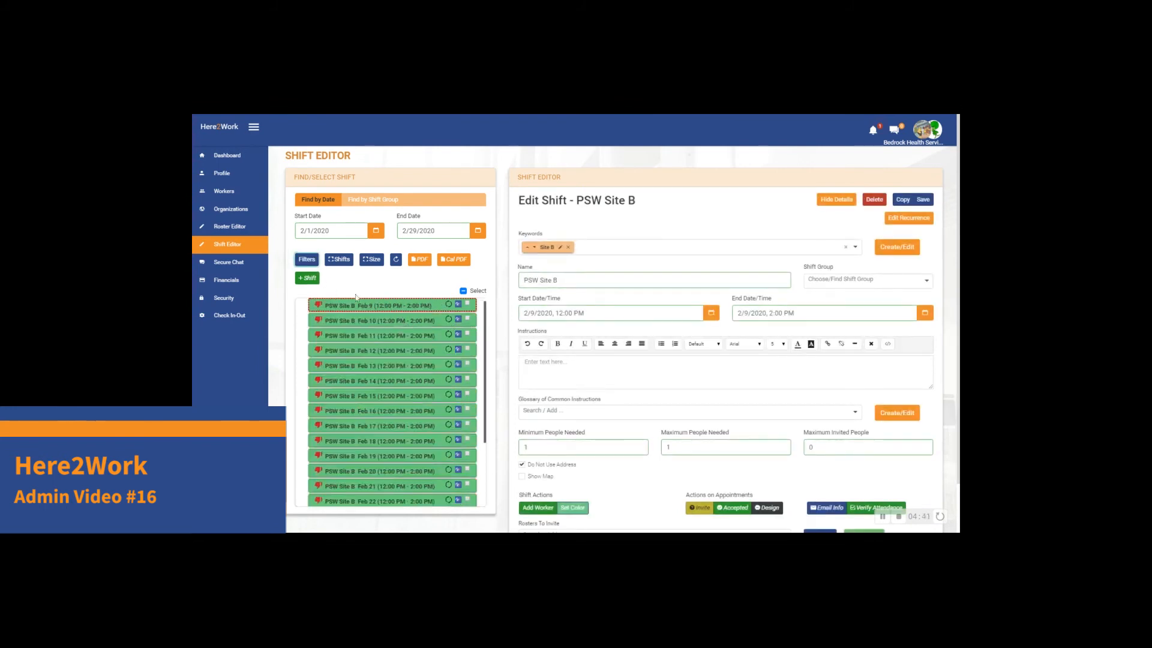
scroll(416, 341, "down", 5)
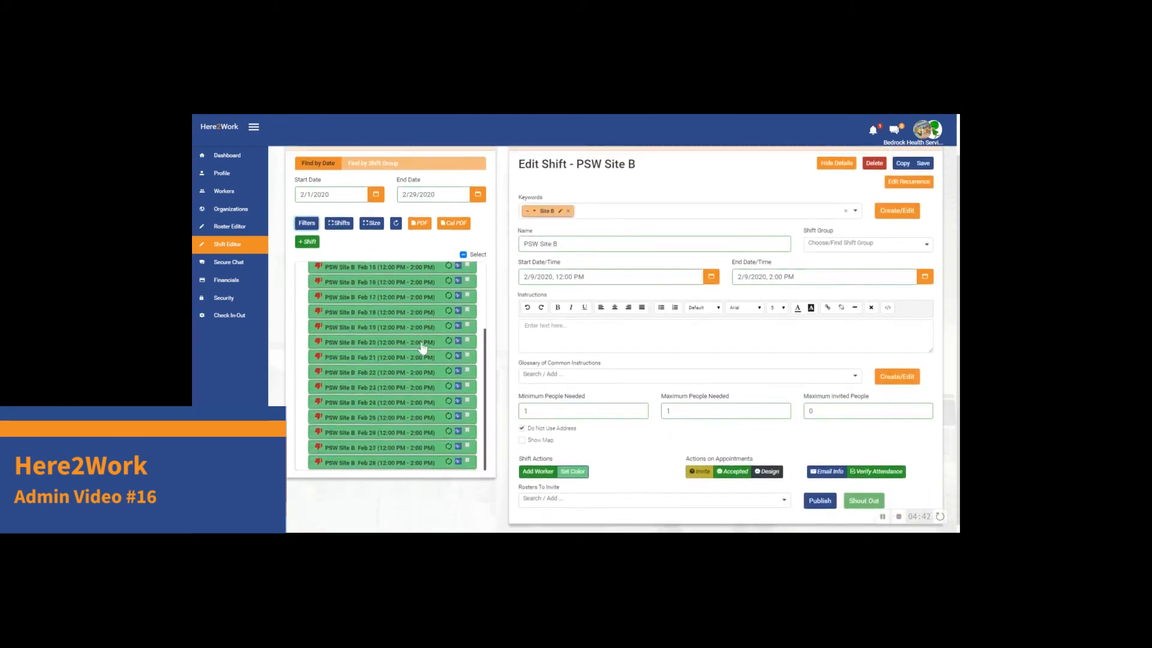
scroll(422, 348, "up", 5)
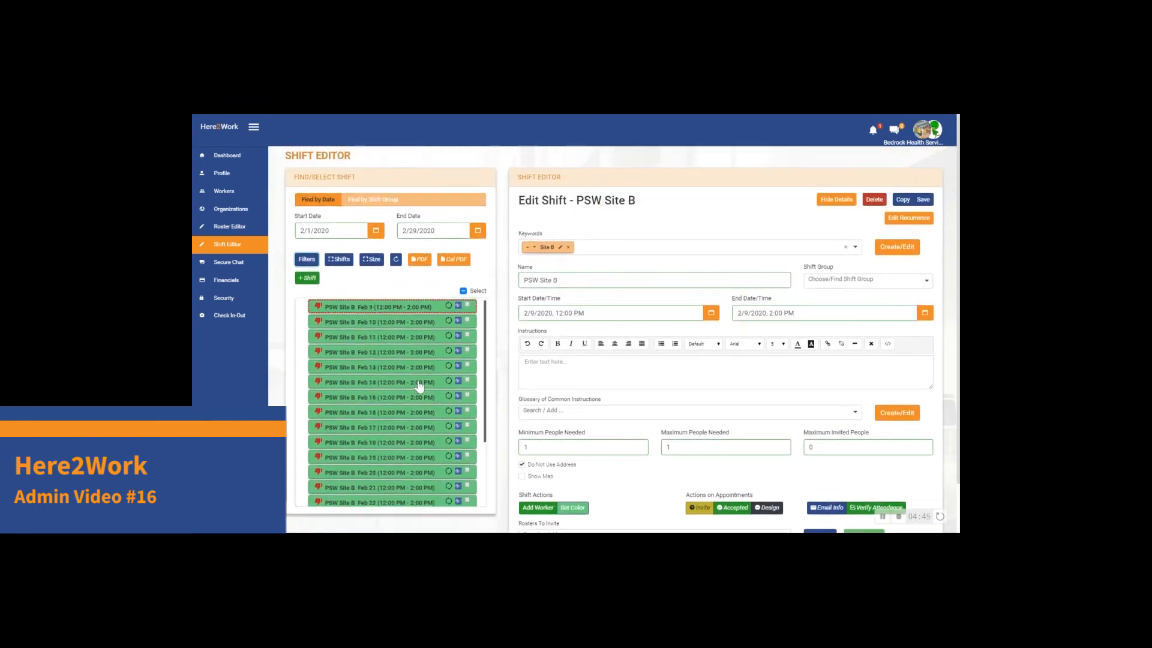
scroll(420, 384, "up", 2)
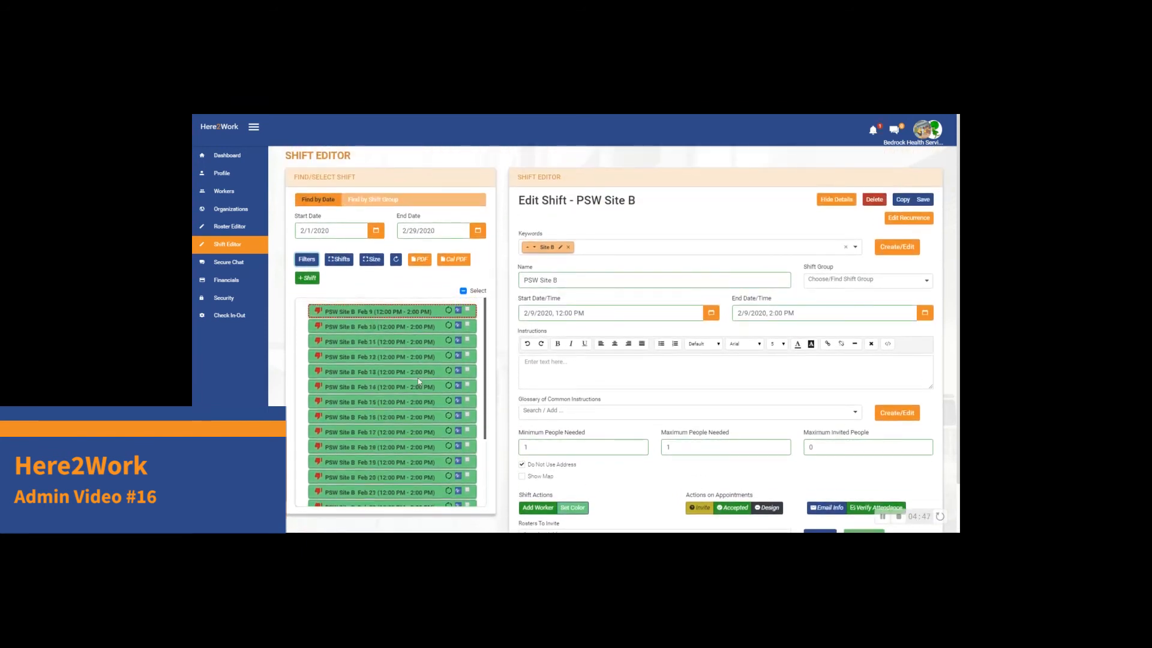
left_click(420, 264)
left_click(307, 259)
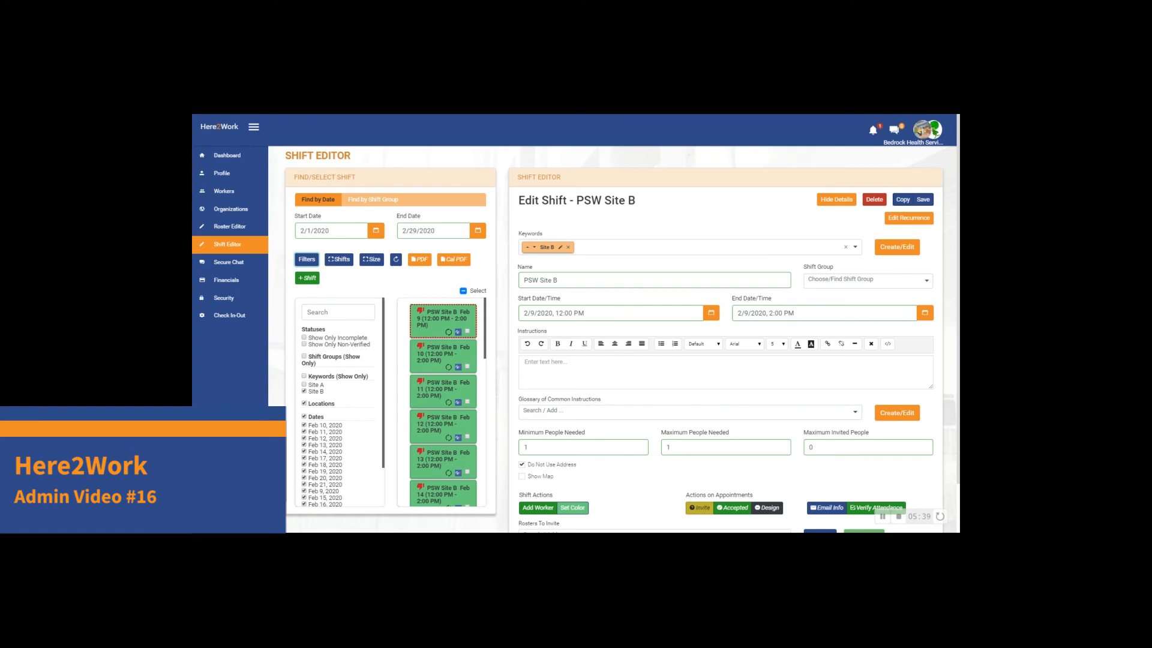
left_click(307, 262)
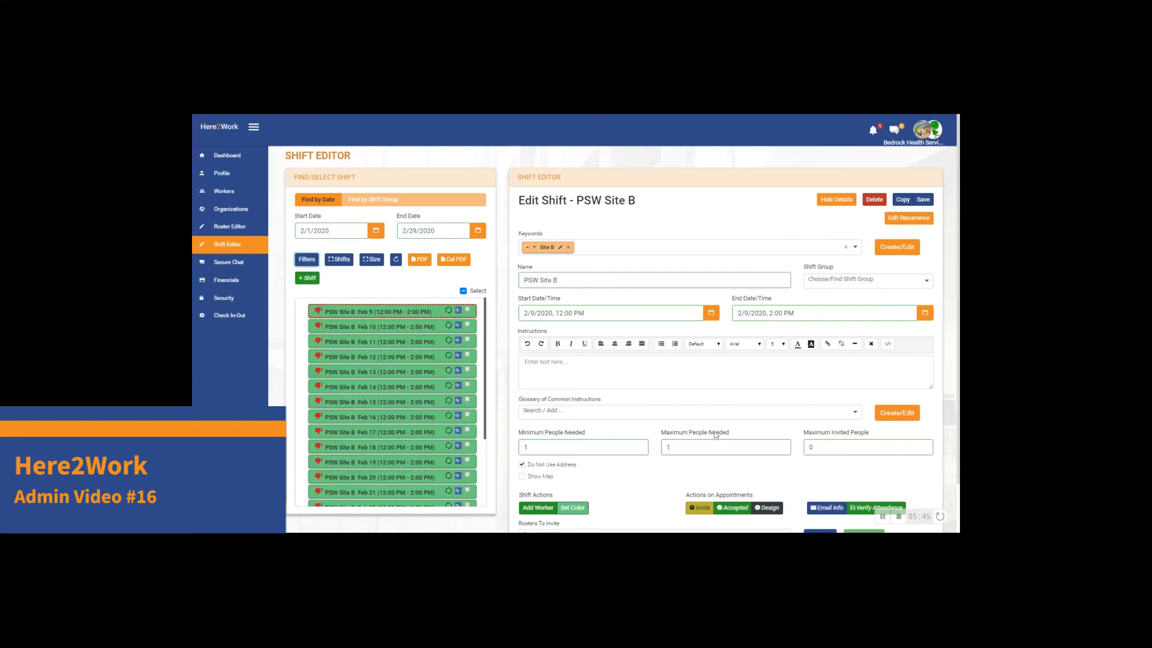
scroll(460, 411, "down", 1)
scroll(459, 411, "down", 3)
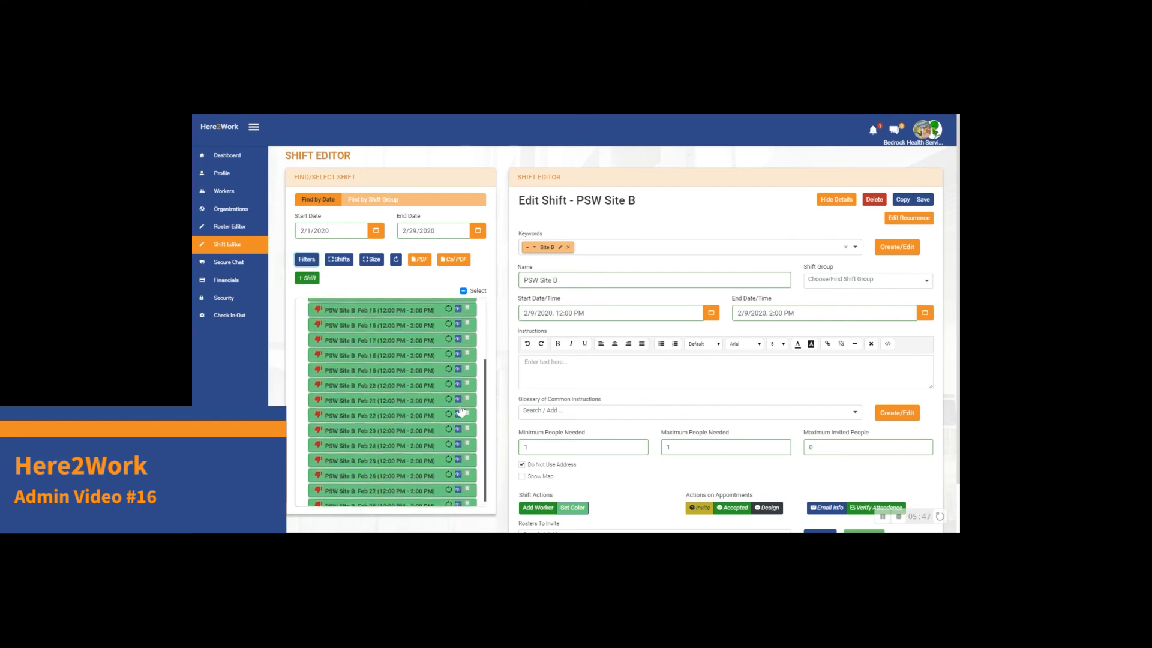
scroll(449, 436, "up", 3)
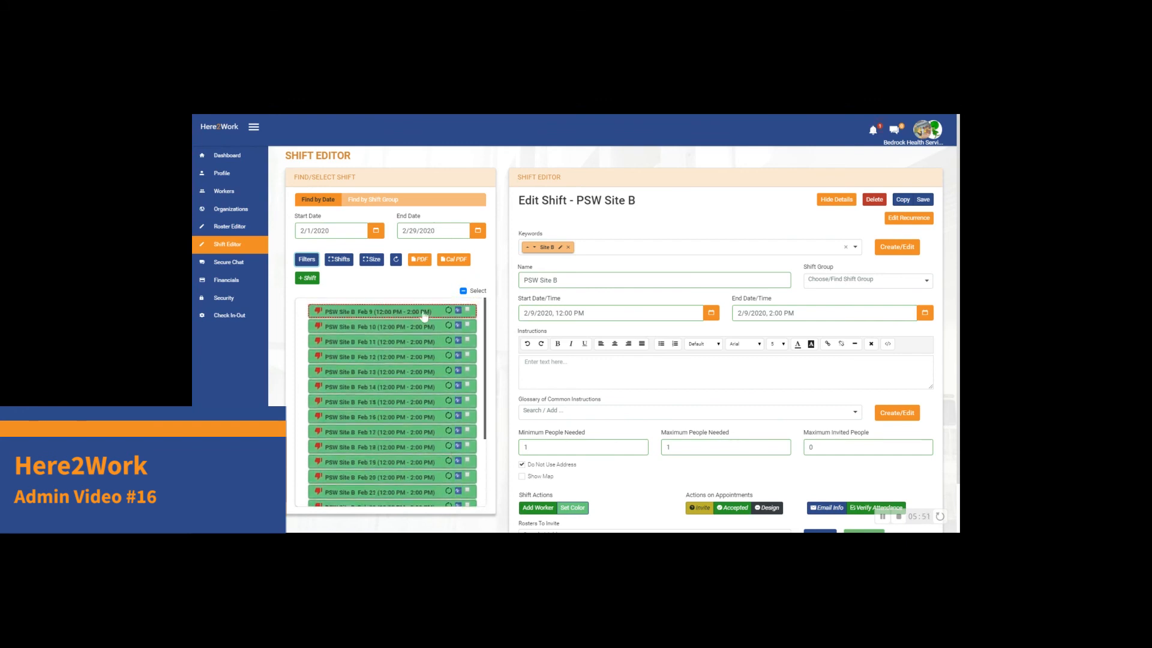
- Edit the recurrence of the Feb 9 PSW Site B shift to end after 10 occurrences
left_click(424, 315)
left_click(909, 218)
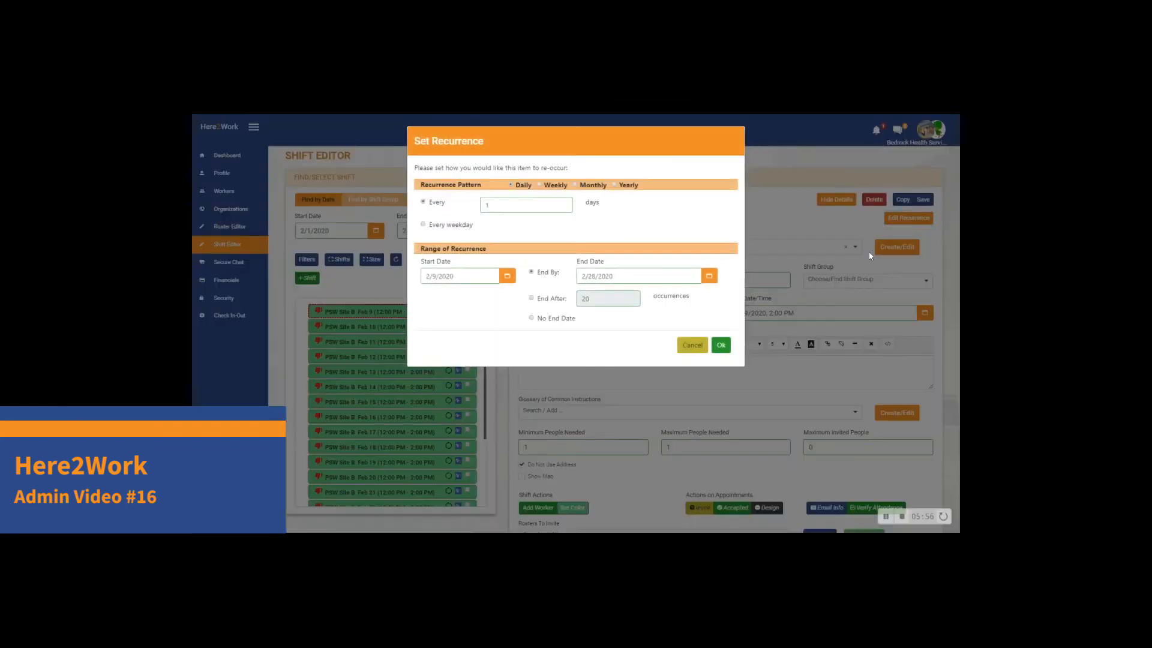
left_click(543, 300)
type("10")
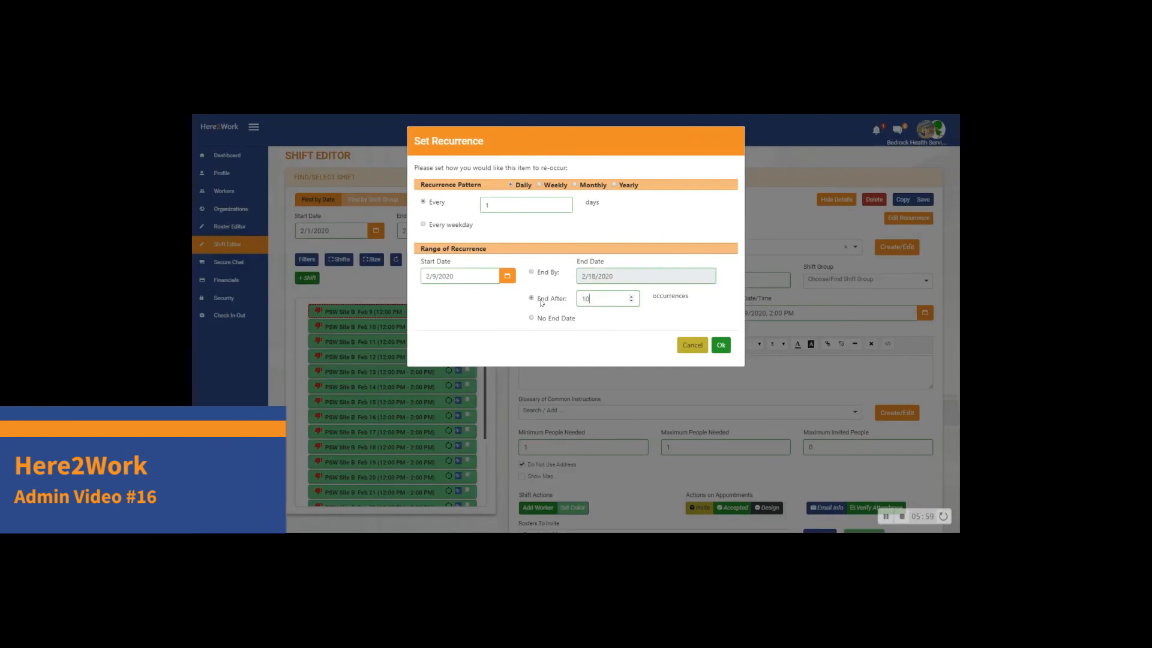
left_click(721, 346)
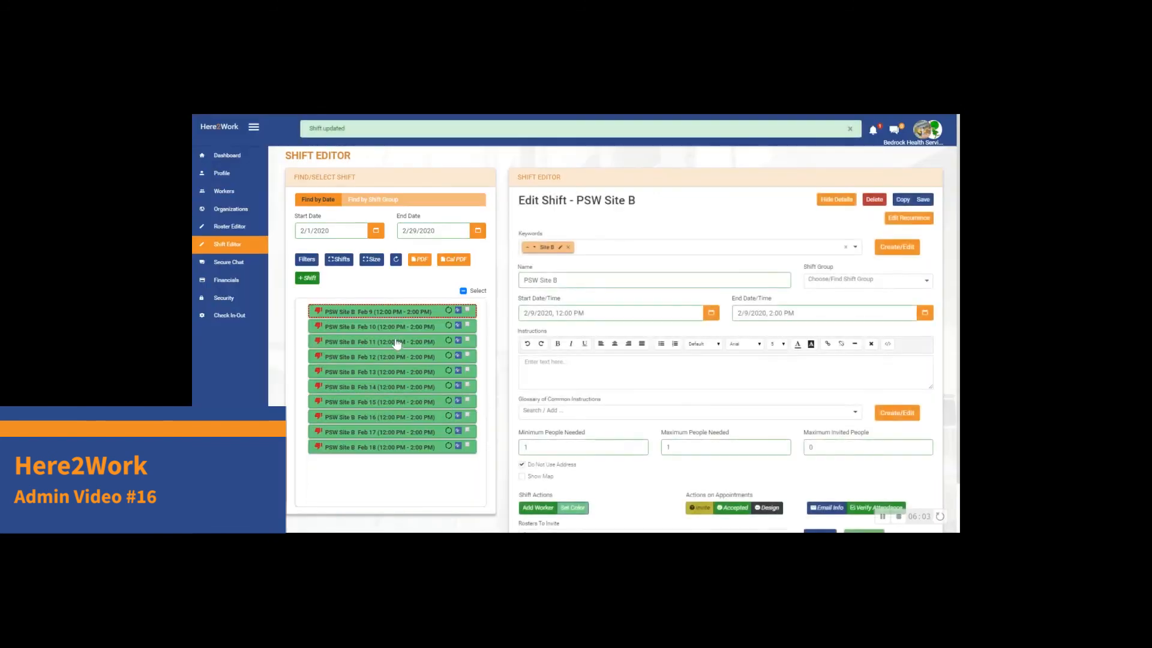